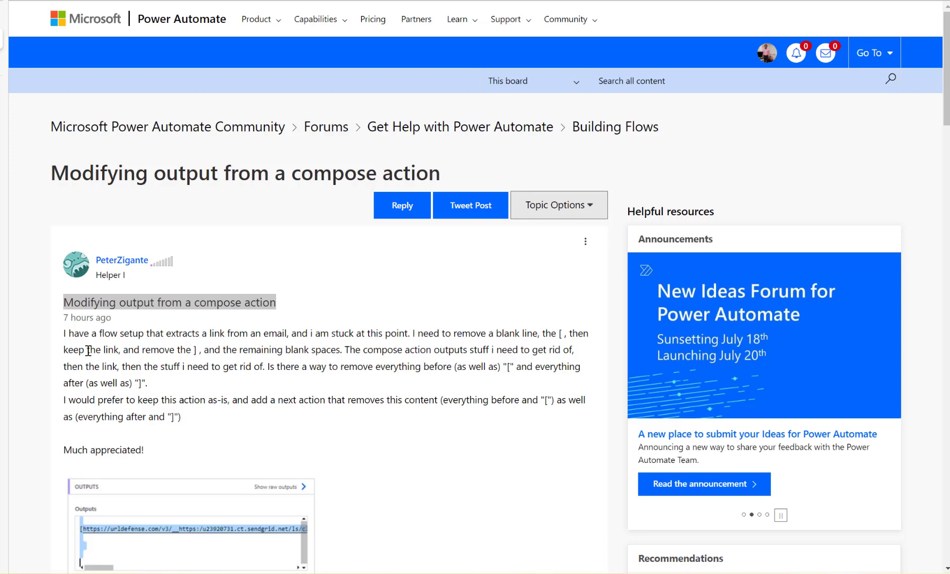
Step: In the forum post, highlight the opening bracket, closing bracket and remaining-blank-spaces mention
scroll(119, 352, "down", 3)
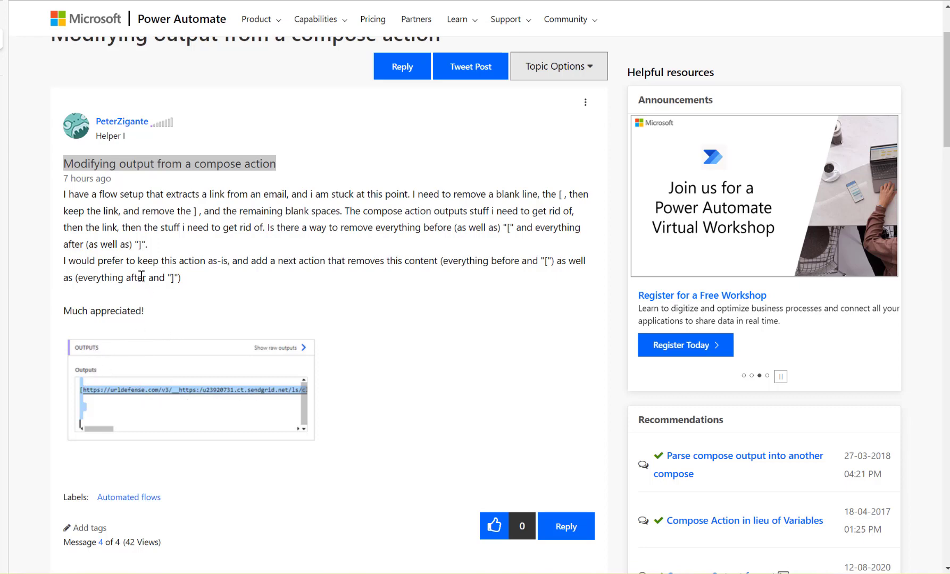
left_click(781, 376)
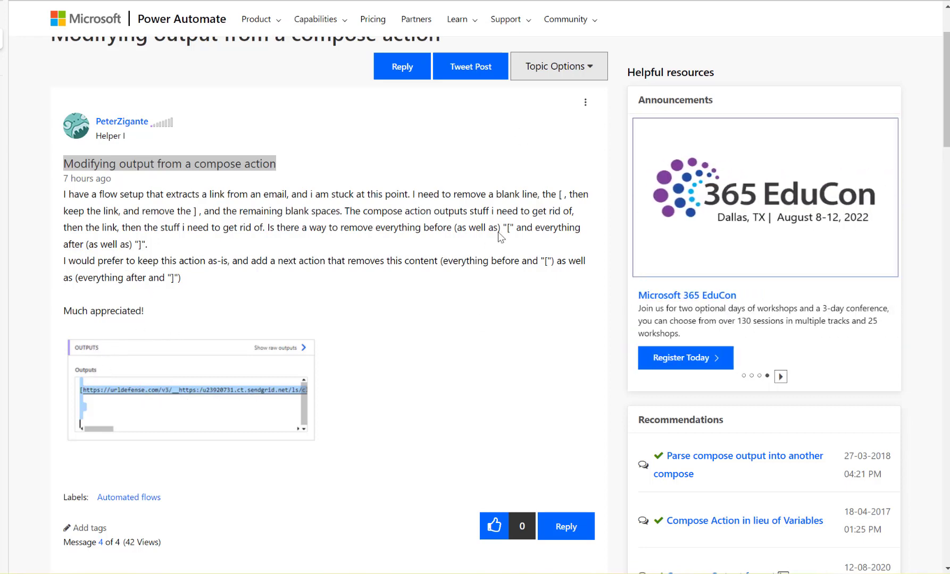
mouse_move(503, 228)
left_mouse_down()
mouse_move(521, 228)
mouse_move(510, 228)
left_mouse_up()
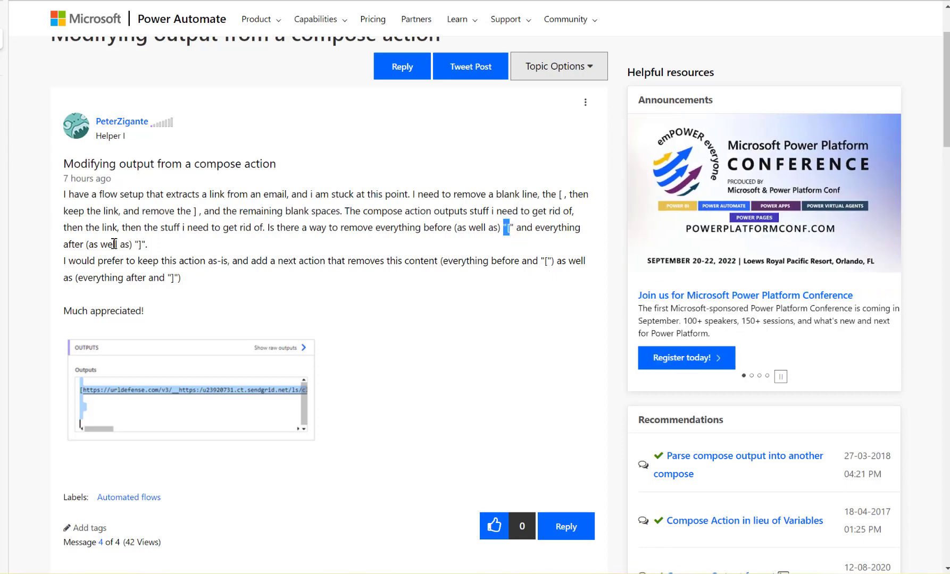
left_click_drag(132, 244, 147, 244)
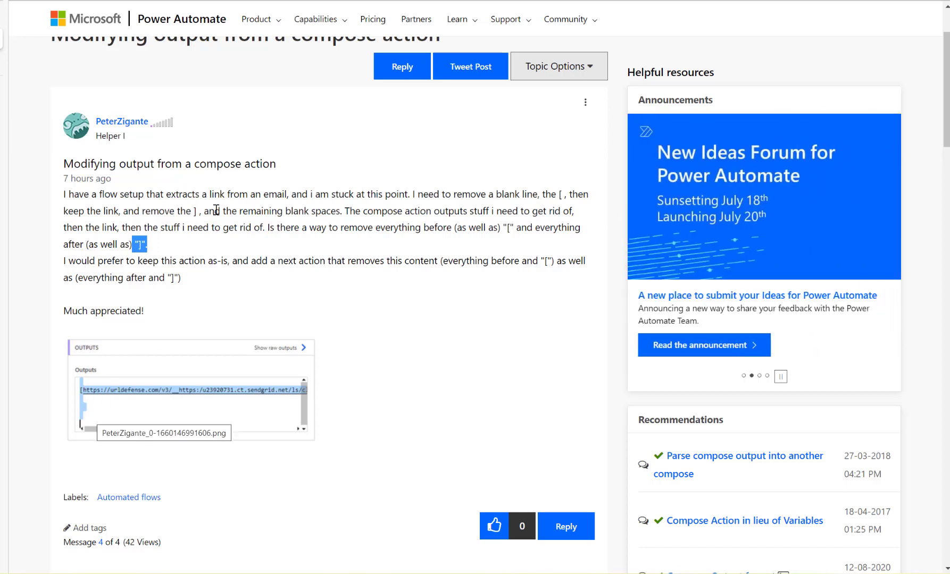
left_click_drag(248, 211, 337, 216)
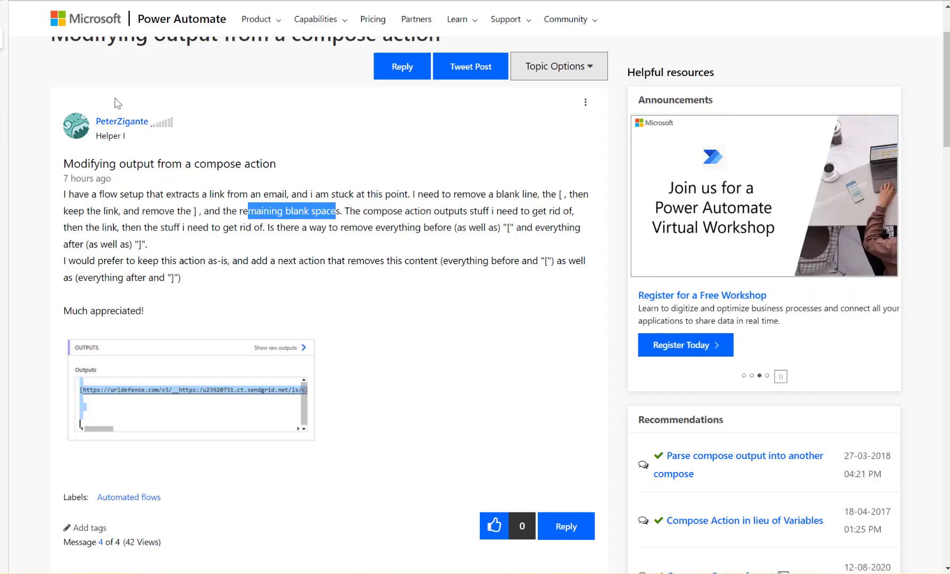
Step: Back in the Demo Replace Expression flow, add a Compose action after the manual trigger
mouse_move(2, 70)
left_click(32, 62)
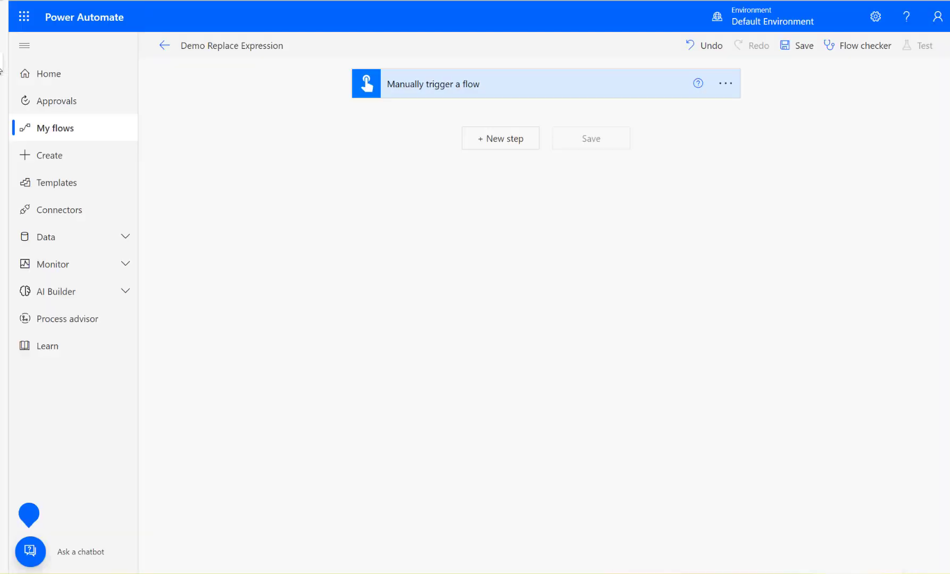
left_click(490, 142)
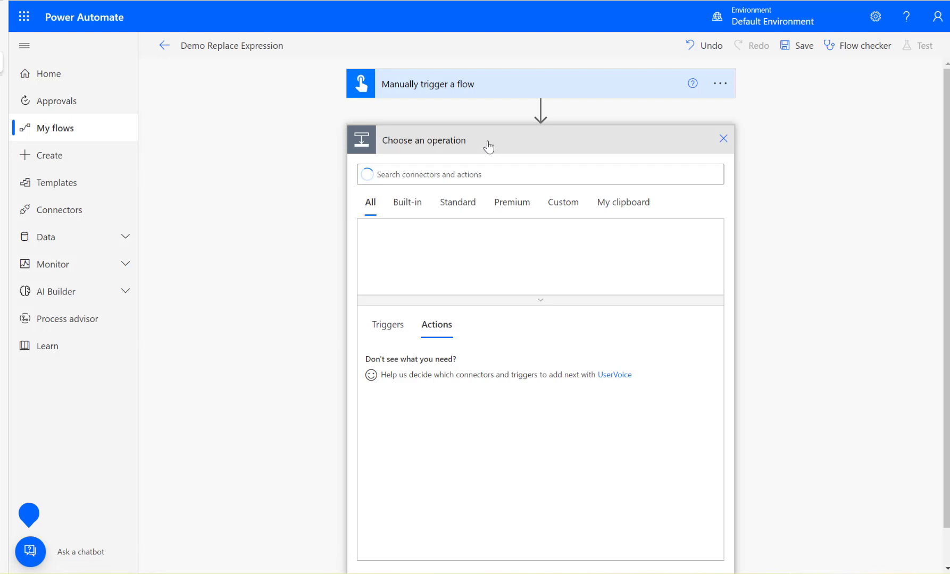
left_click(481, 174)
type("c")
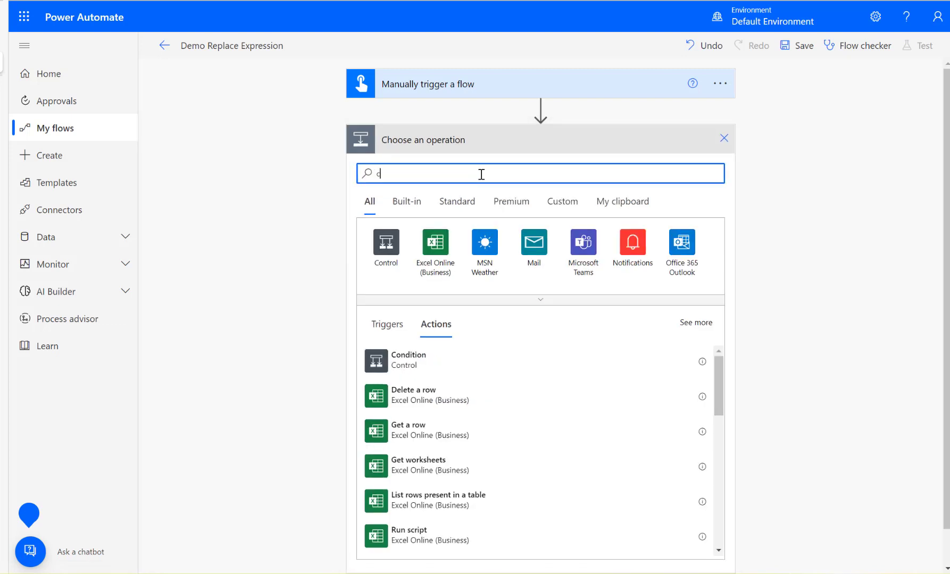
type("ompose")
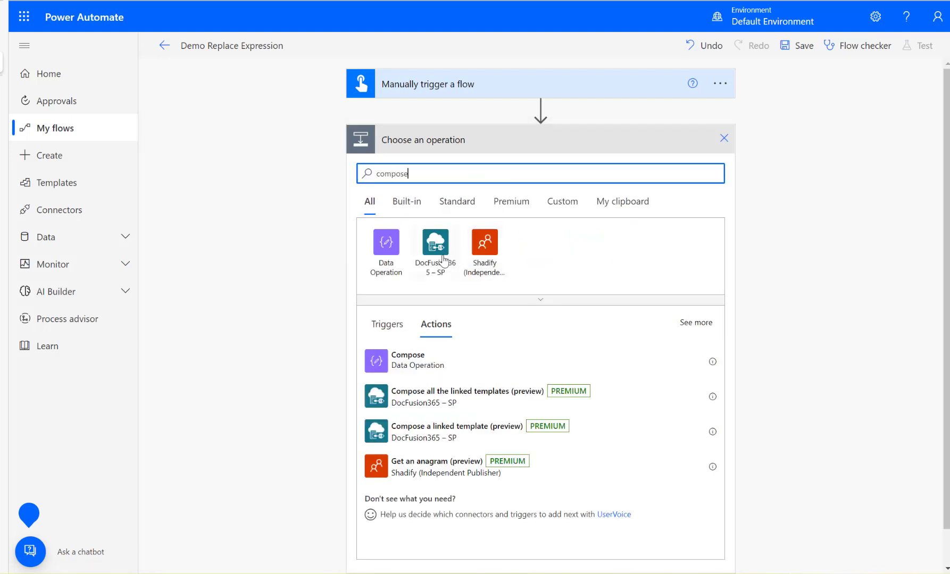
left_click(395, 365)
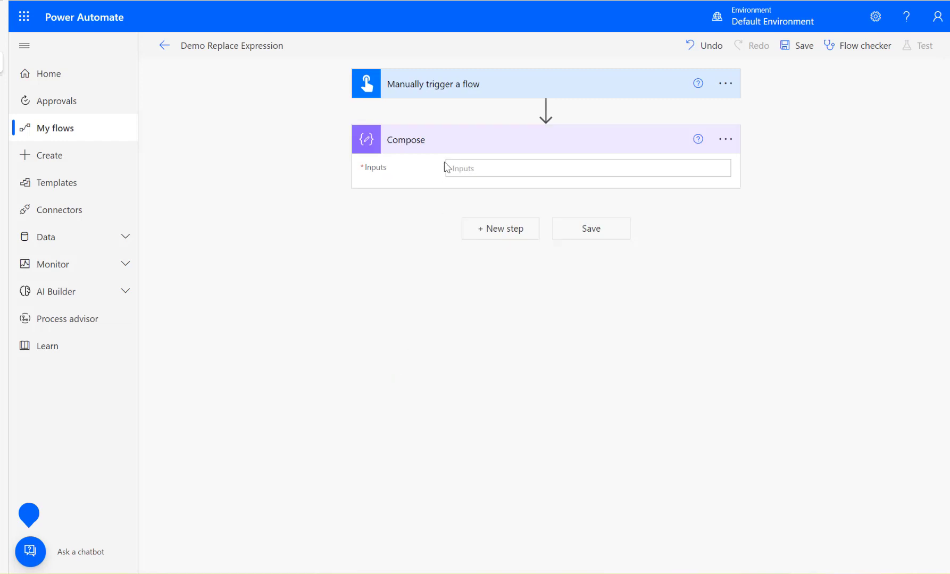
Step: Begin the Compose inputs with a pasted blank line, then '[' and the start of the URL
left_click(470, 169)
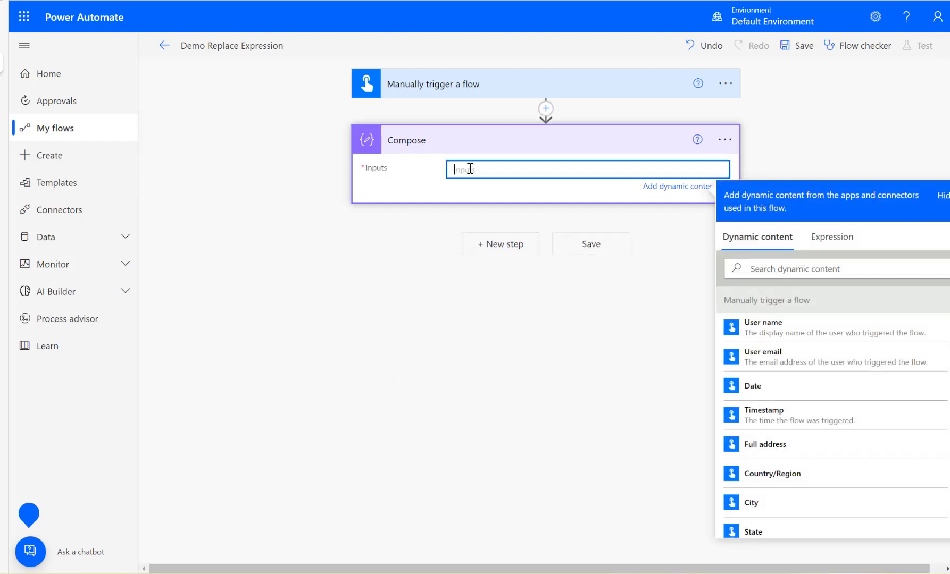
type("(")
key("ctrl+Tab")
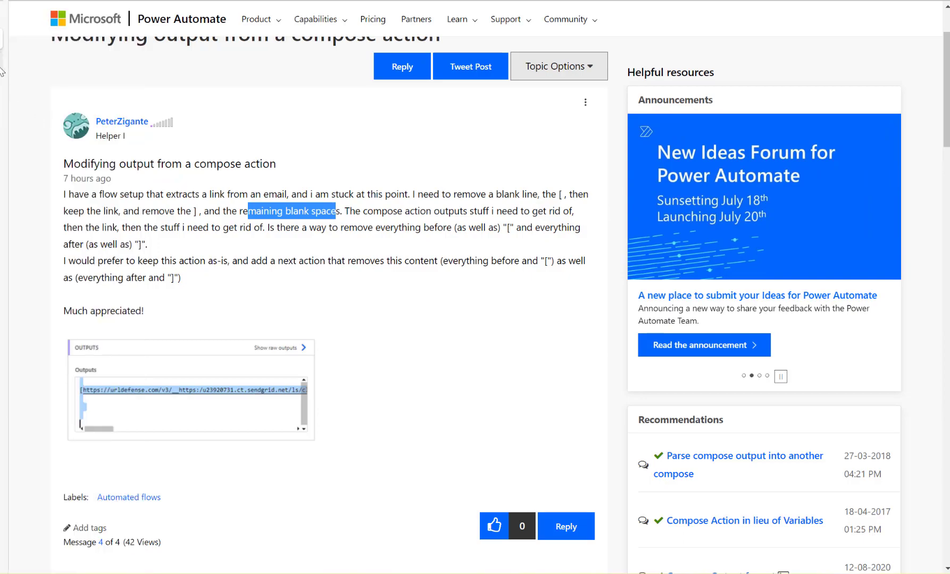
left_click(70, 106)
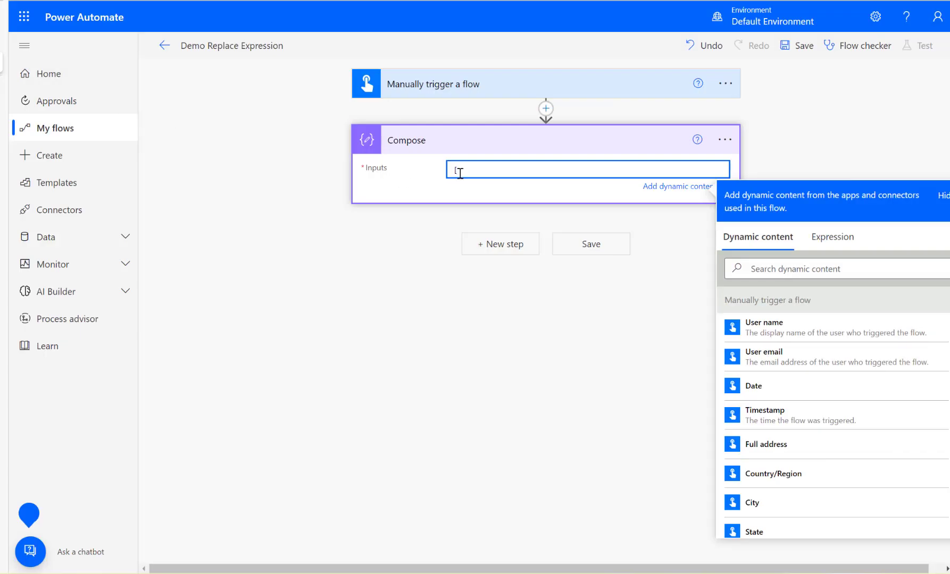
left_click(2, 40)
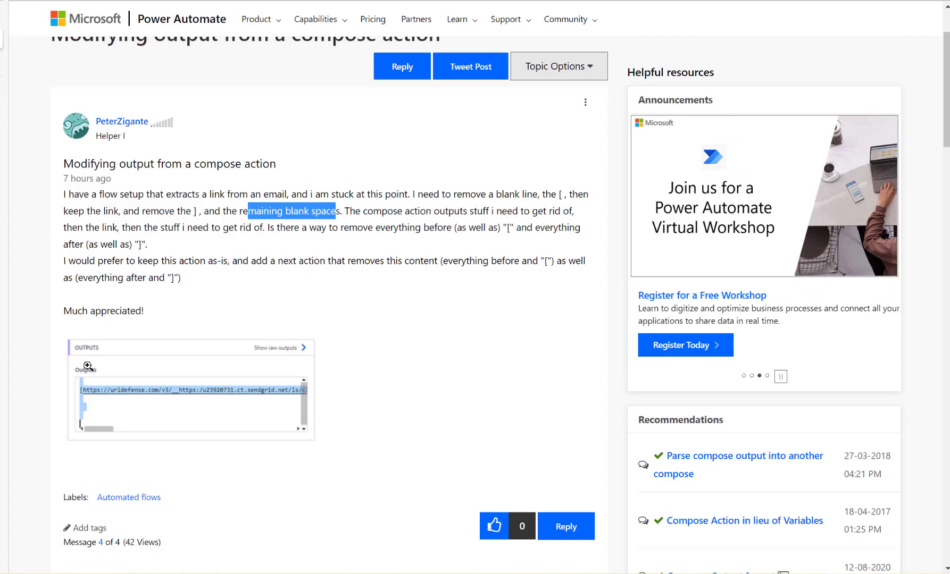
left_click(4, 75)
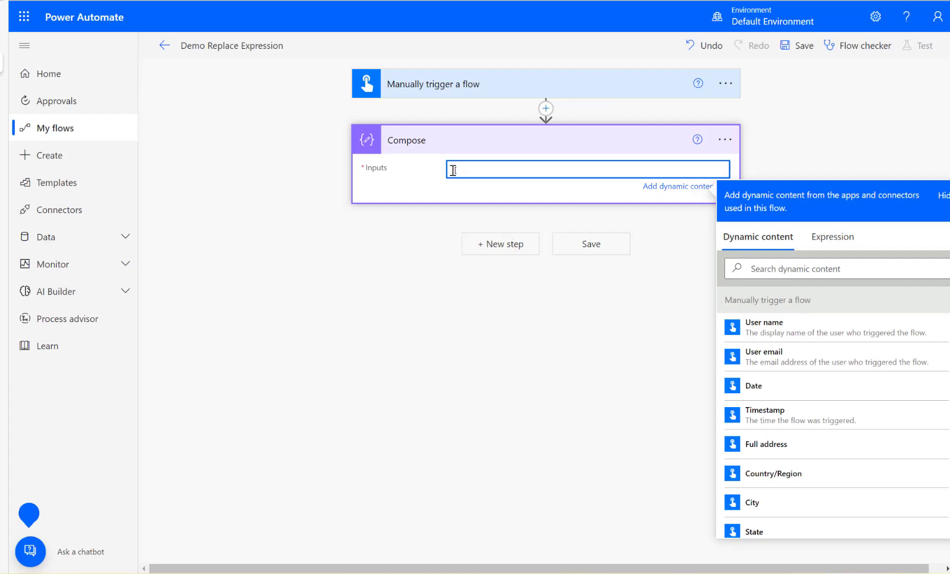
type("[")
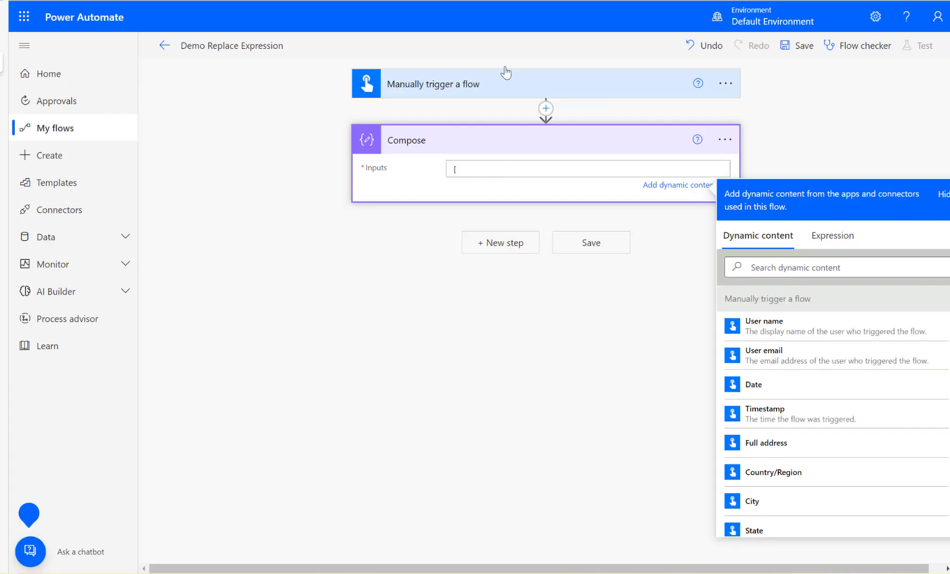
left_click(461, 164)
key("ctrl+v")
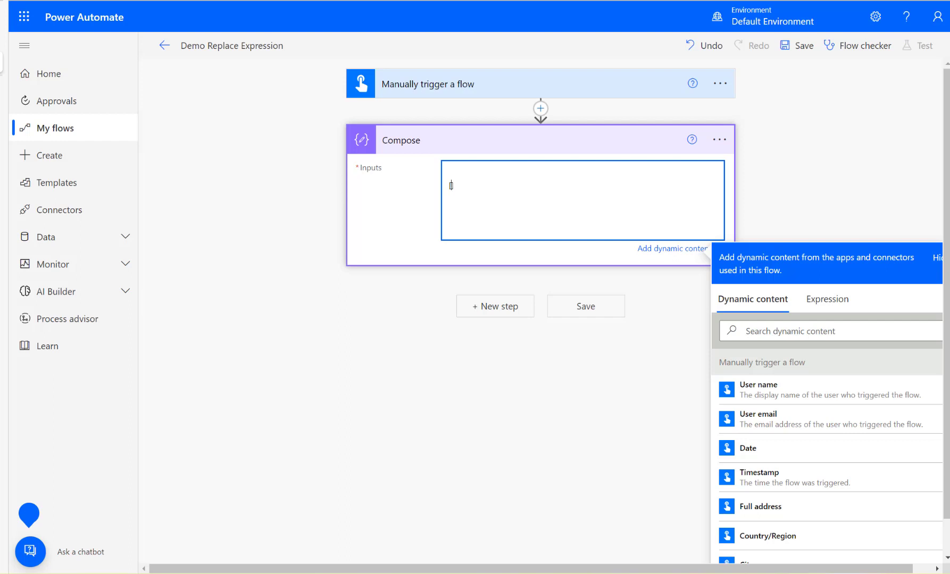
type("https://")
left_click(4, 42)
mouse_move(4, 41)
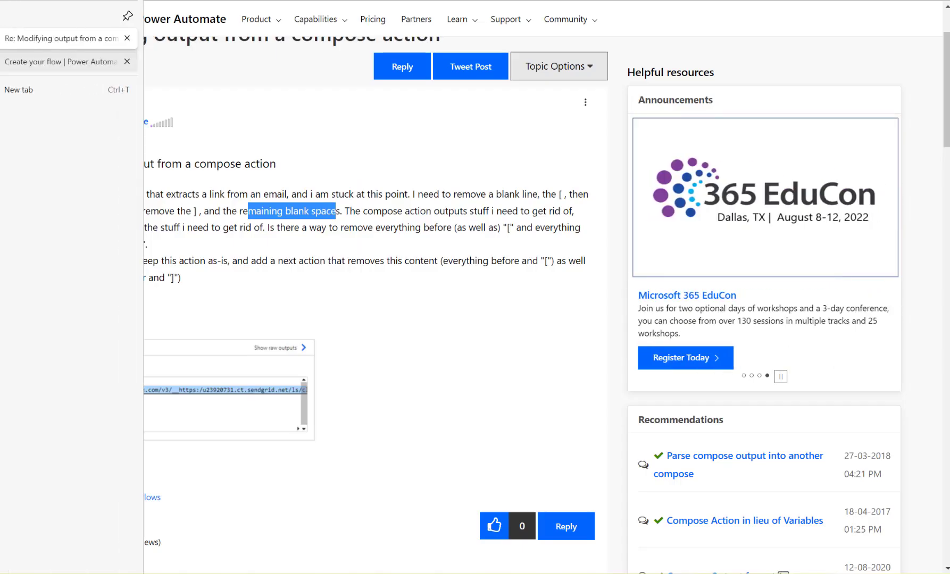
mouse_move(4, 62)
left_click(33, 61)
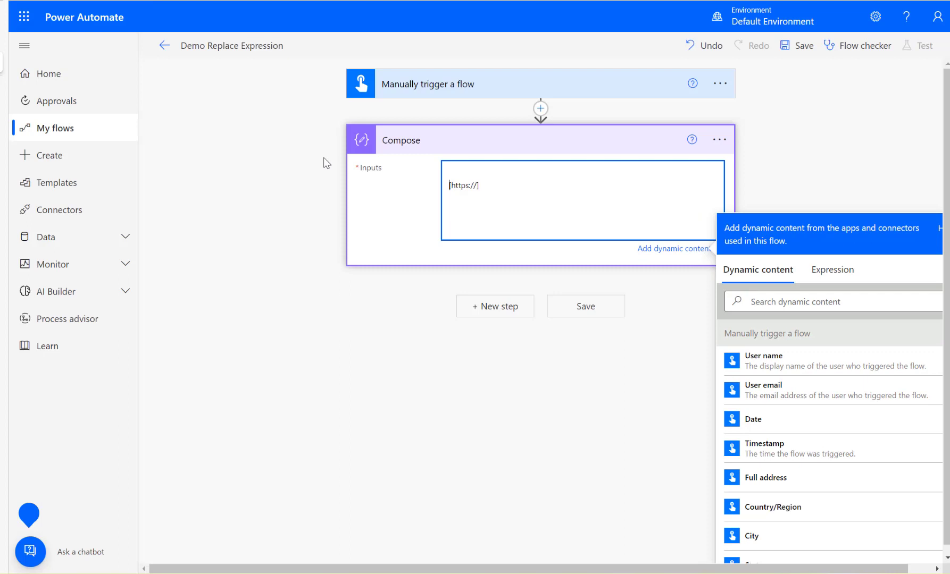
key("Up")
type("@{")
key("BackSpace")
key("BackSpace")
key("Down")
key("Right")
key("Right")
key("Right")
key("Right")
key("Right")
key("Right")
Step: Add a second Compose action after the first Compose
left_click(494, 313)
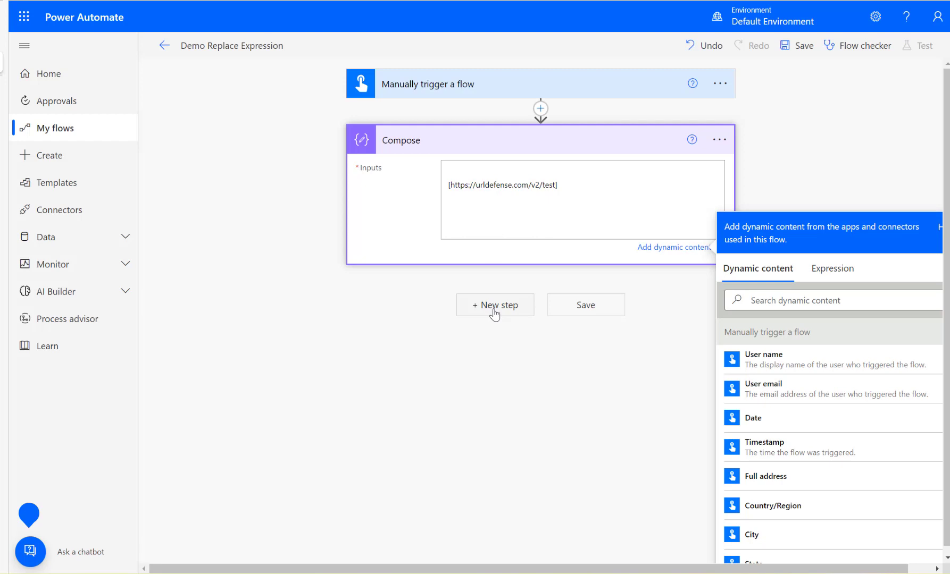
type("comp")
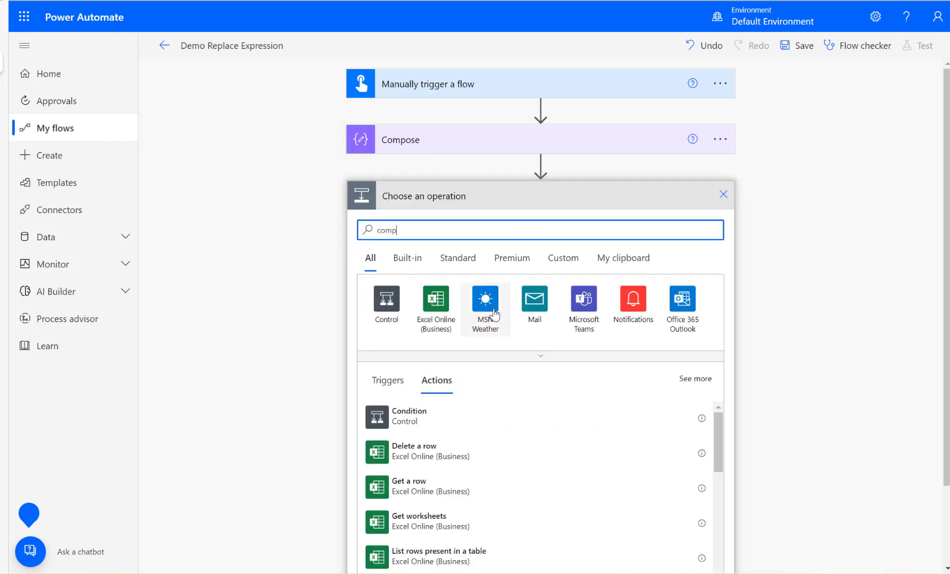
type("ose")
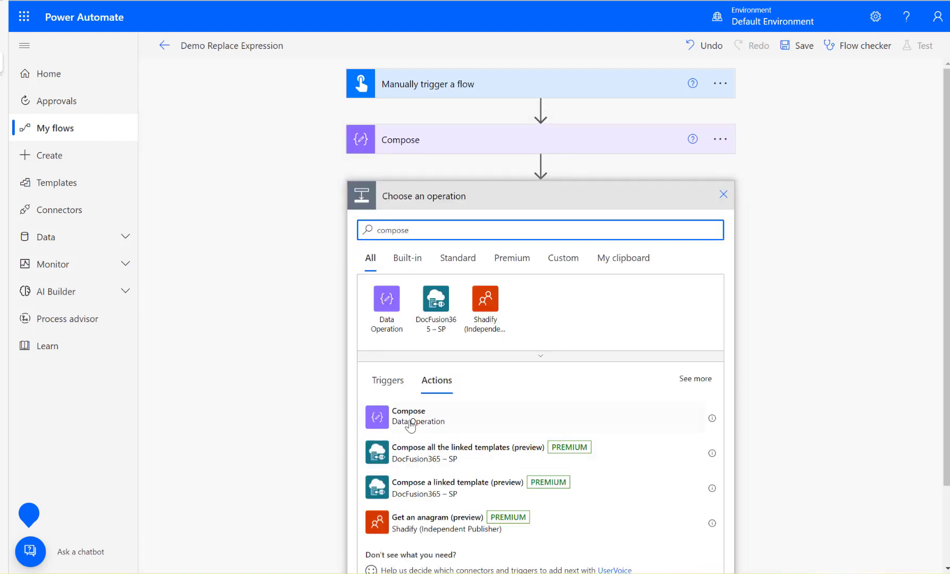
left_click(410, 423)
left_click(491, 226)
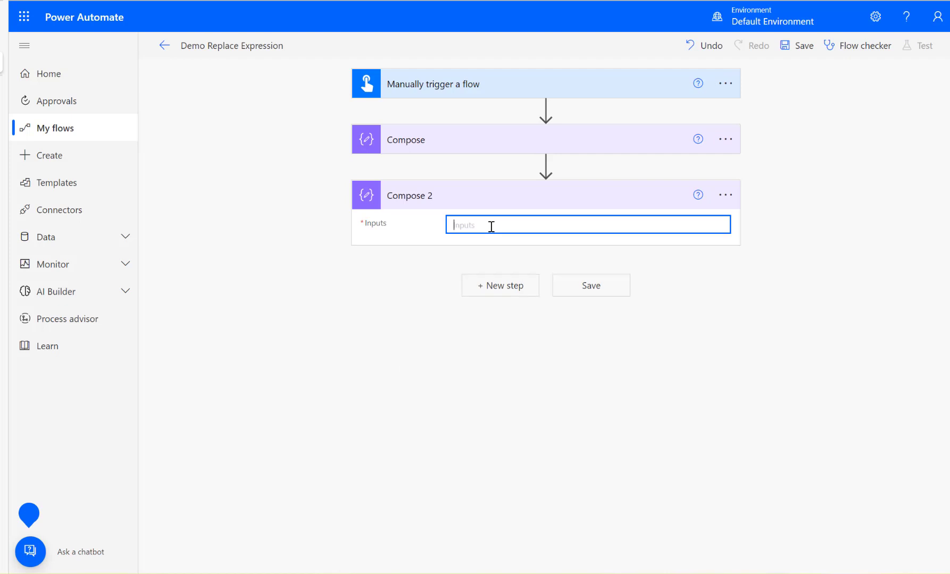
left_click(417, 140)
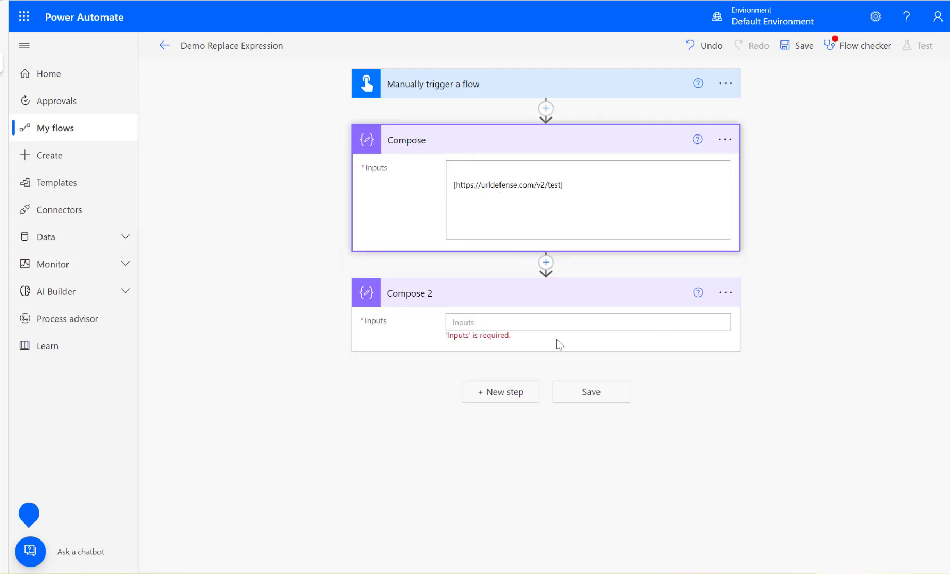
left_click(532, 323)
Step: Set Compose 2's input to the expression replace(outputs('Compose'),'[','')
left_click(829, 409)
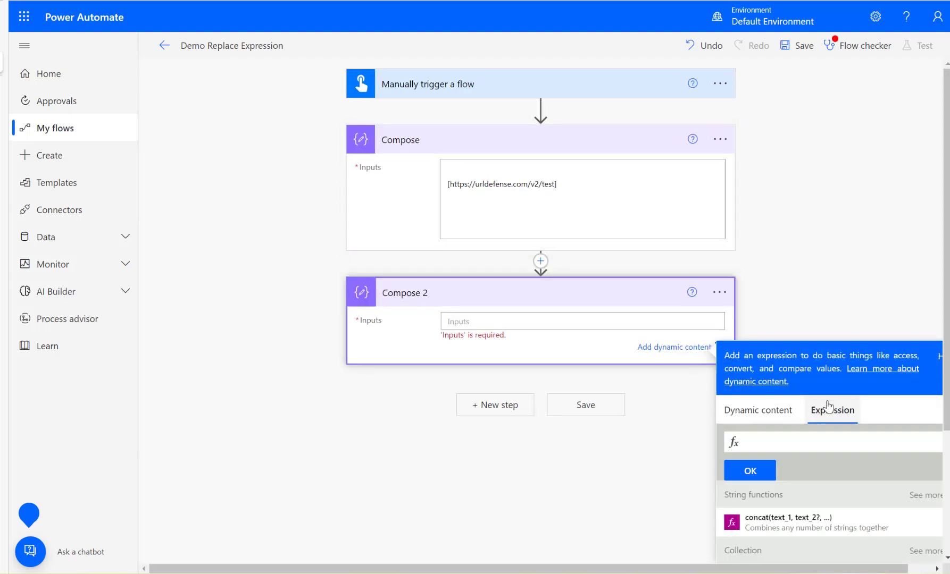
type("re")
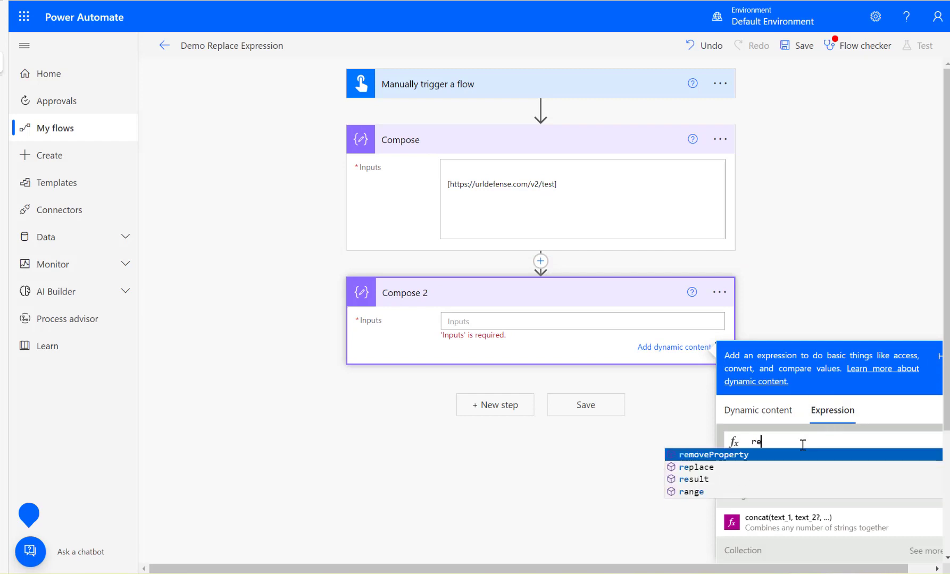
type("place(")
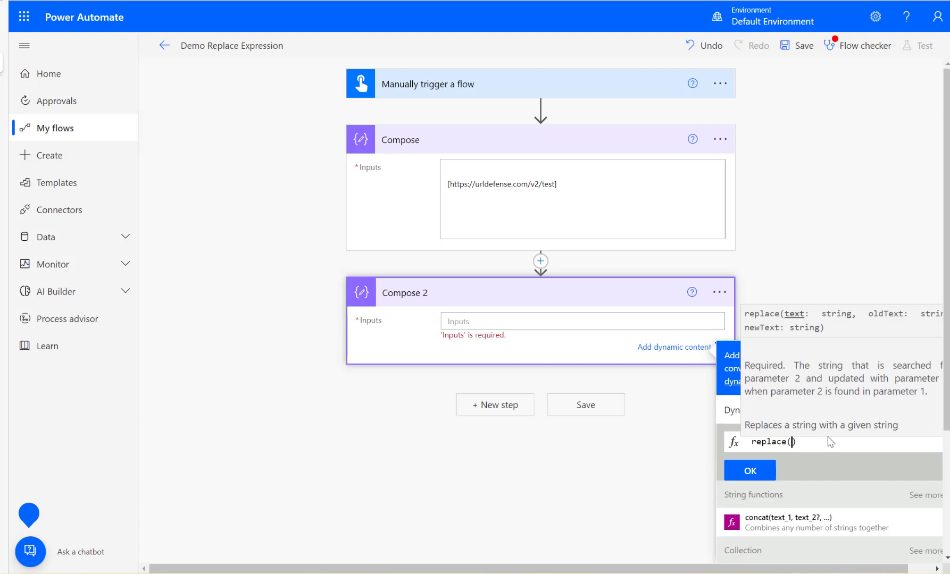
left_click(734, 418)
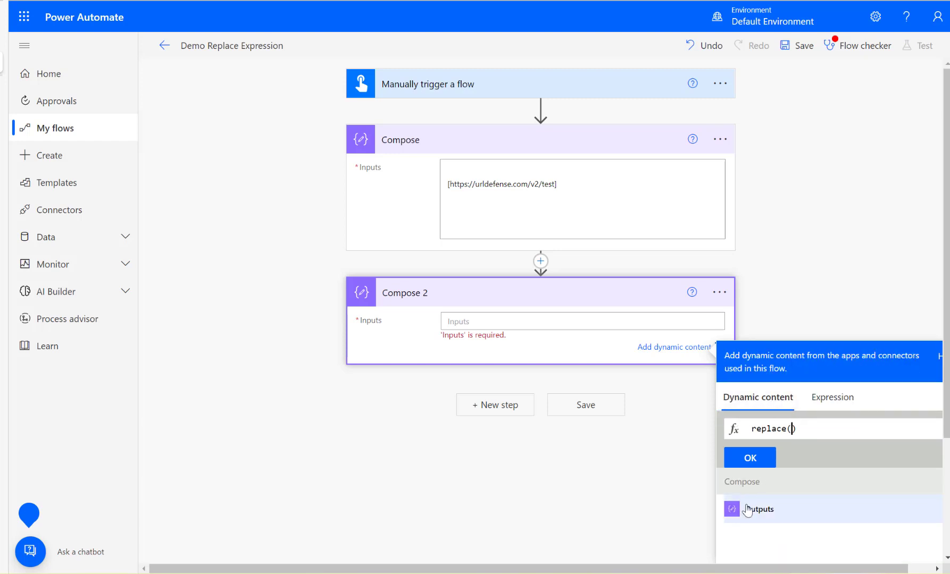
left_click(751, 510)
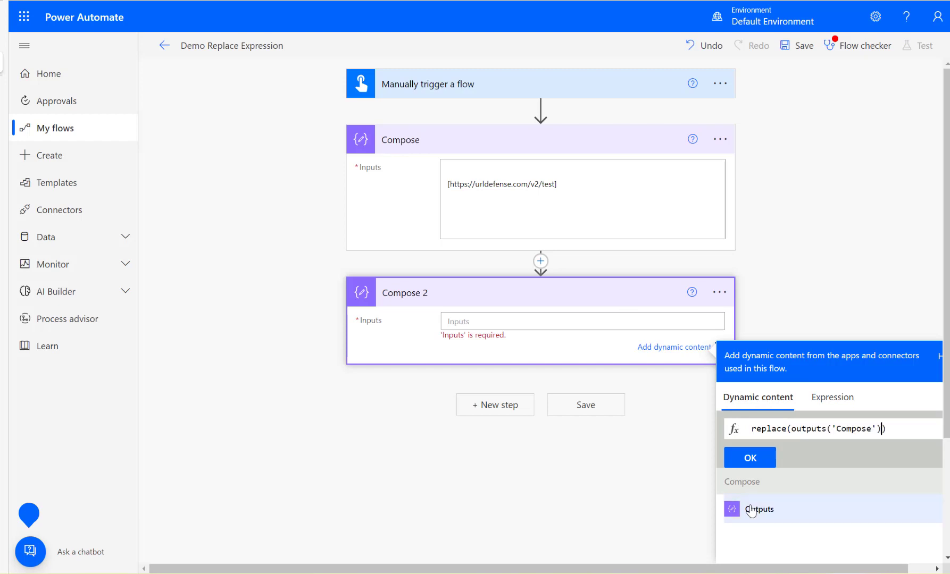
type(",")
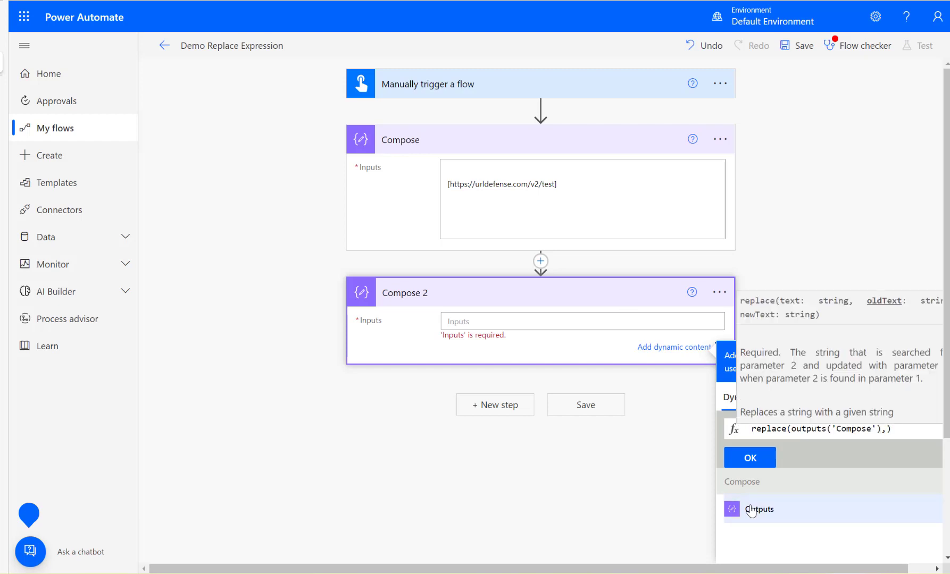
type("'")
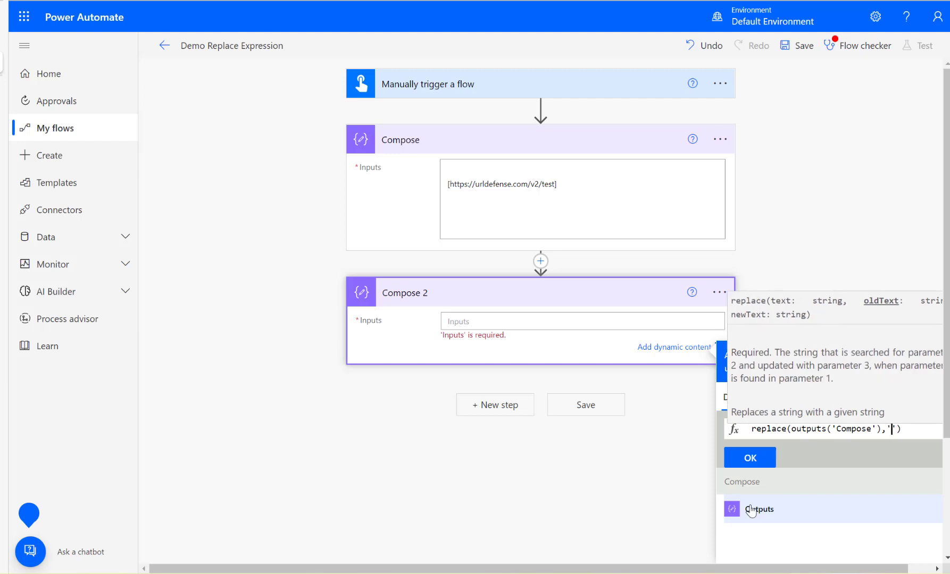
type("[")
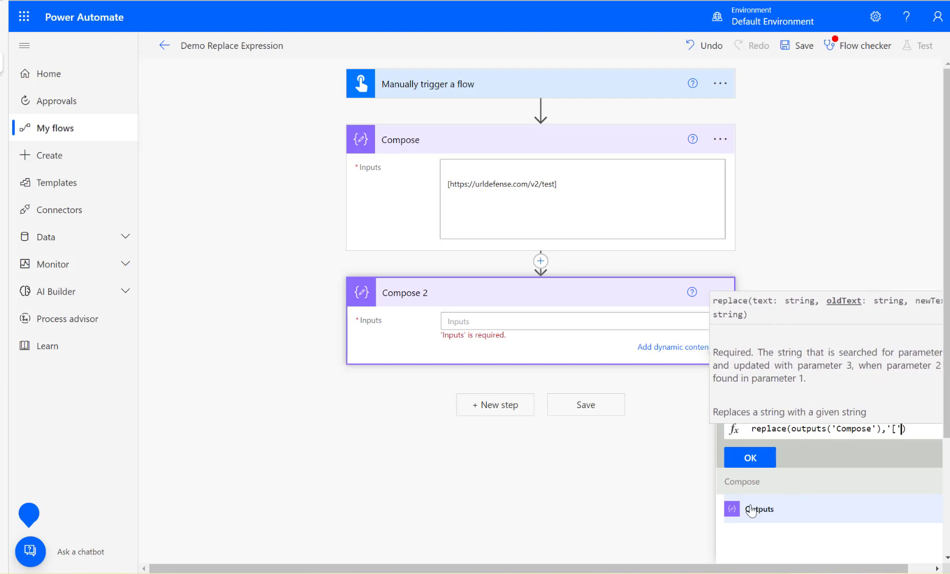
type("','")
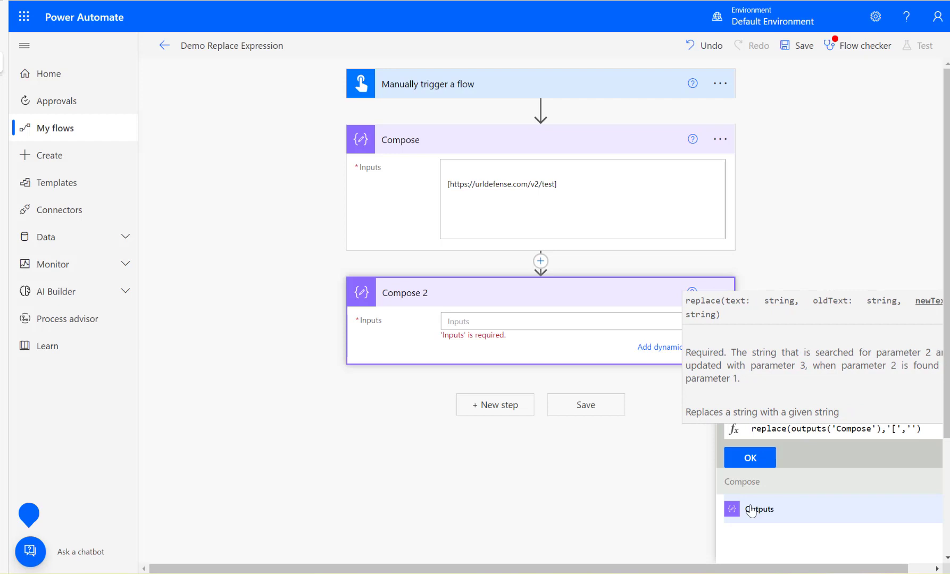
left_click(755, 462)
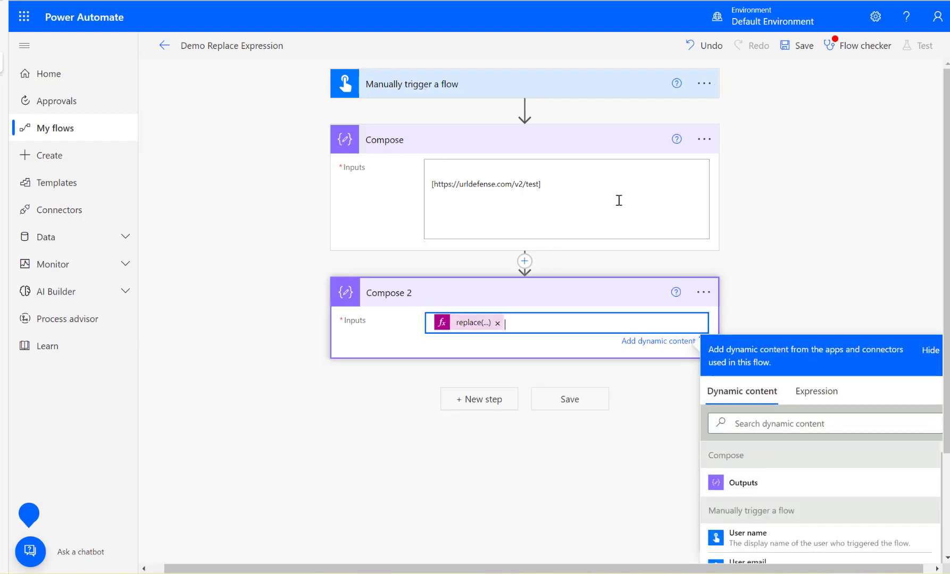
Step: Dismiss the dynamic content list and save the flow
left_click(426, 187)
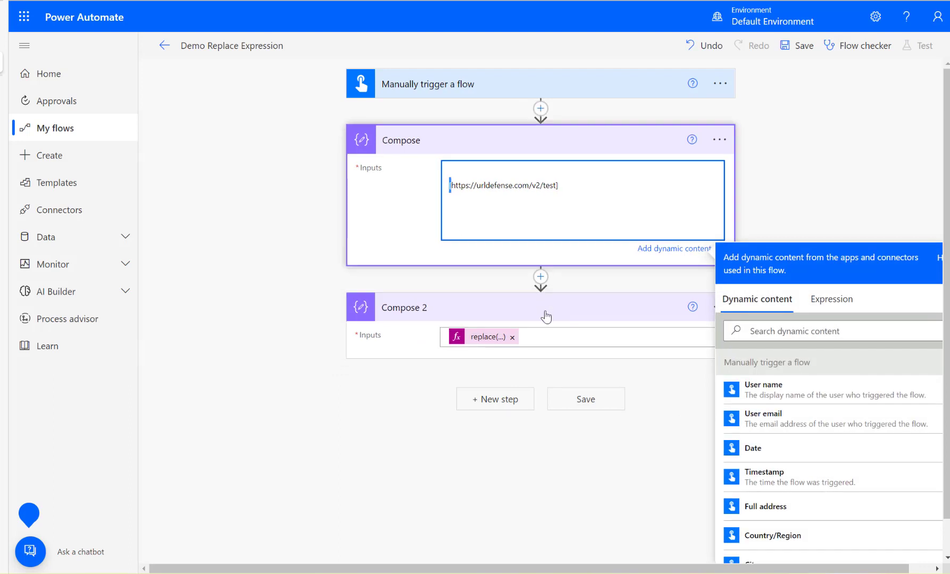
left_click(797, 48)
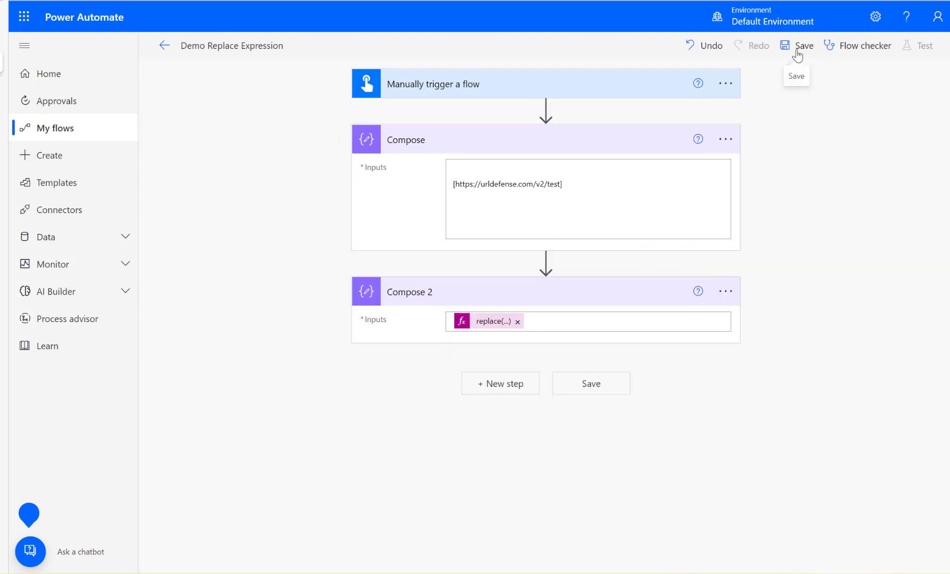
left_click(798, 48)
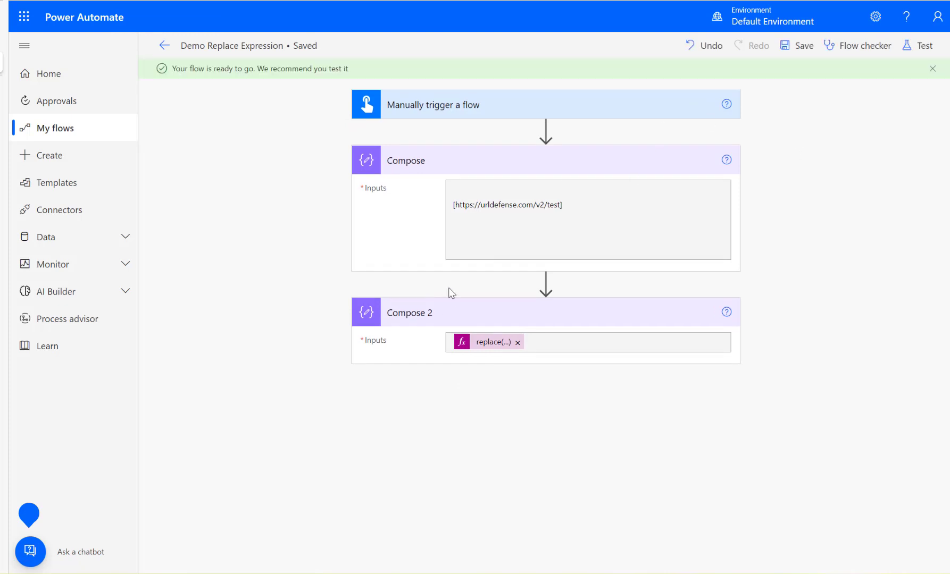
left_click(917, 53)
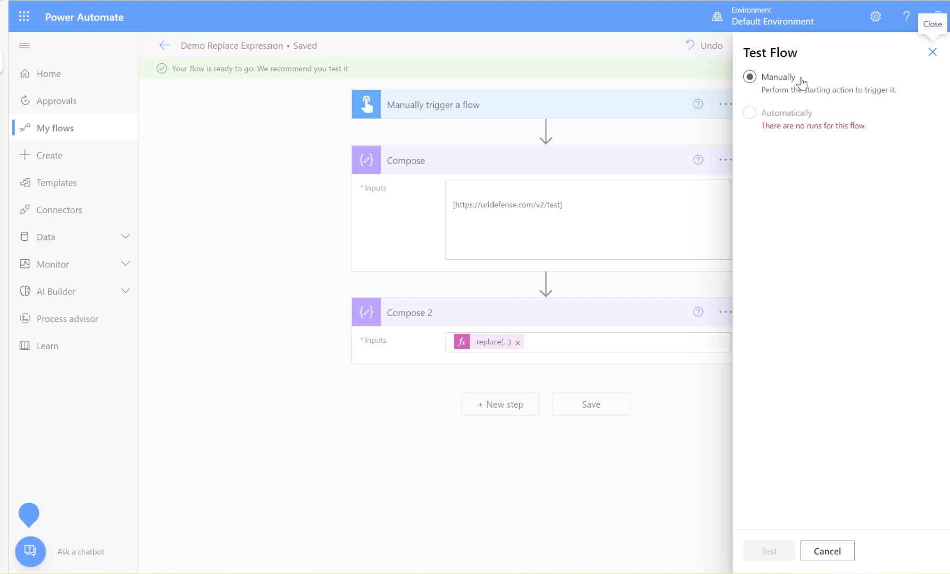
left_click(799, 80)
left_click(780, 551)
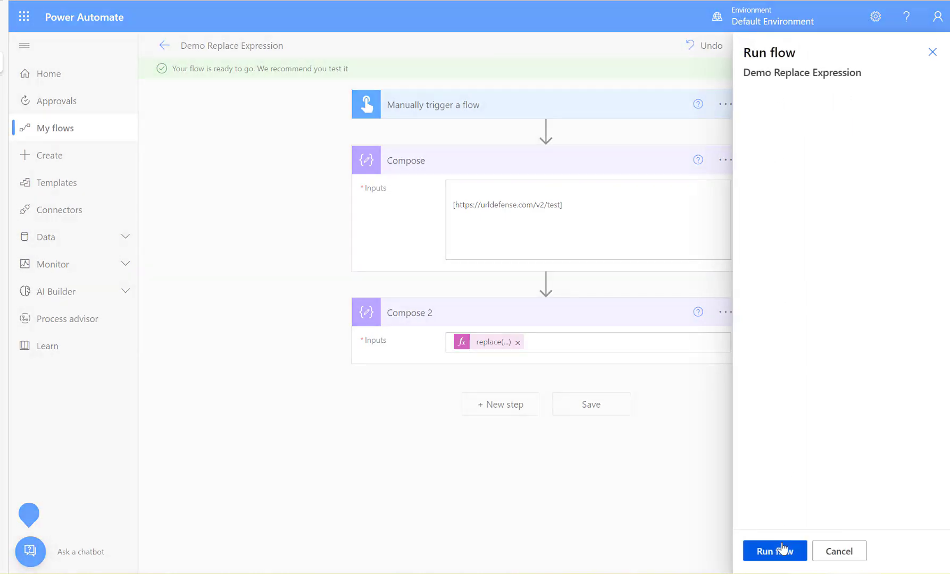
left_click(774, 553)
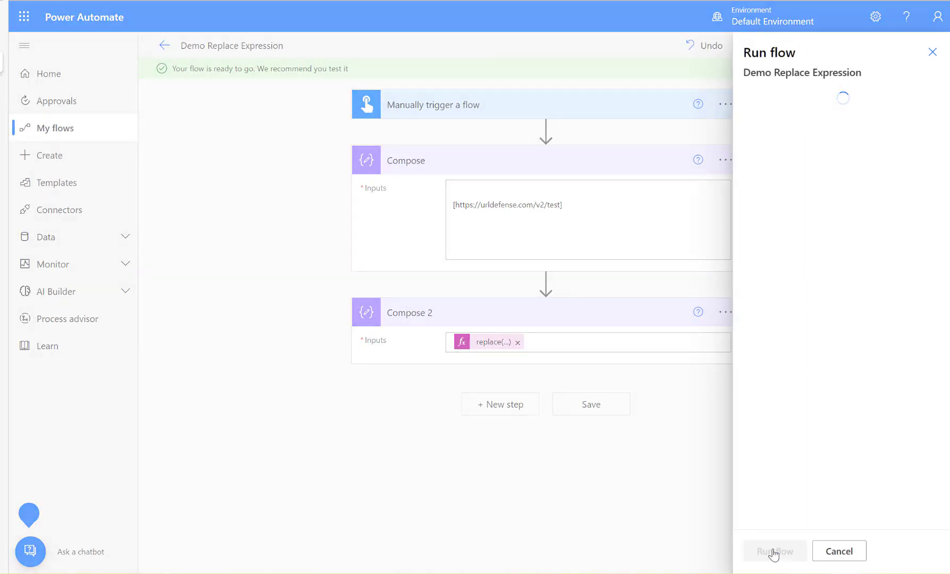
left_click(774, 554)
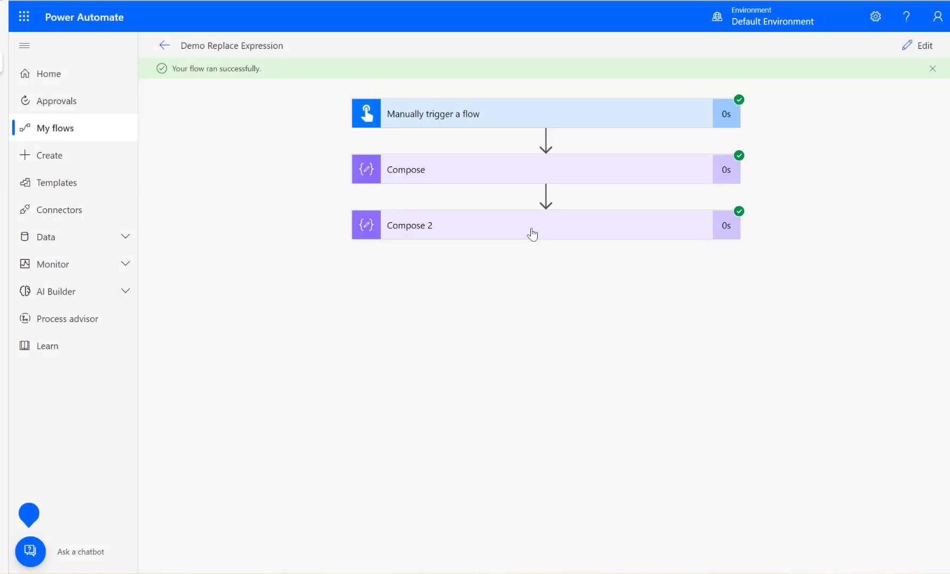
left_click(495, 226)
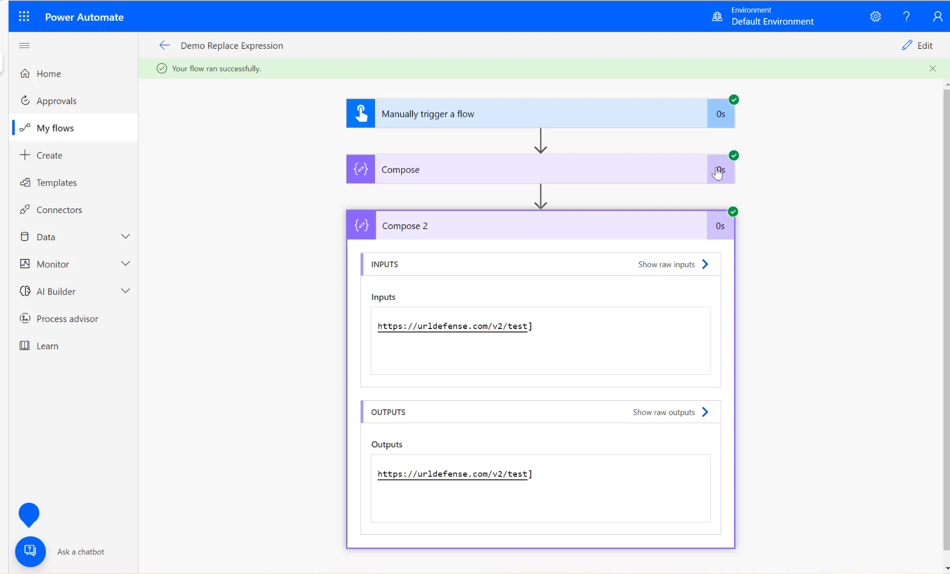
left_click(918, 46)
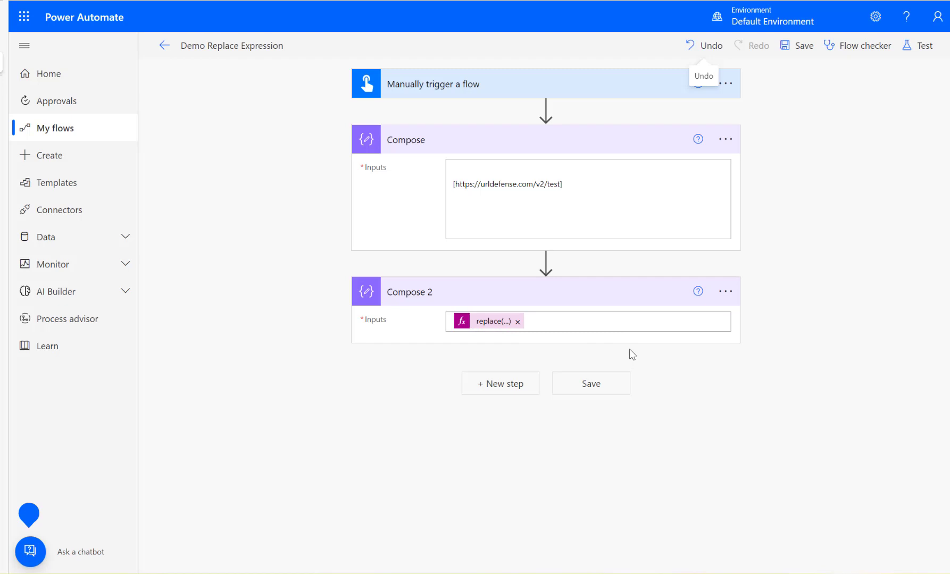
Step: Add a Compose 3 action after Compose 2
left_click(500, 383)
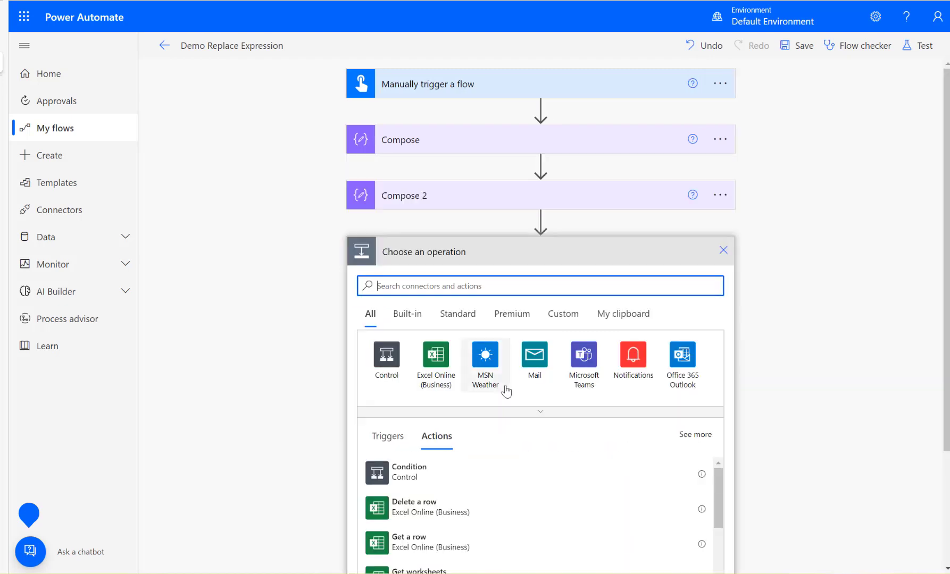
type("compose")
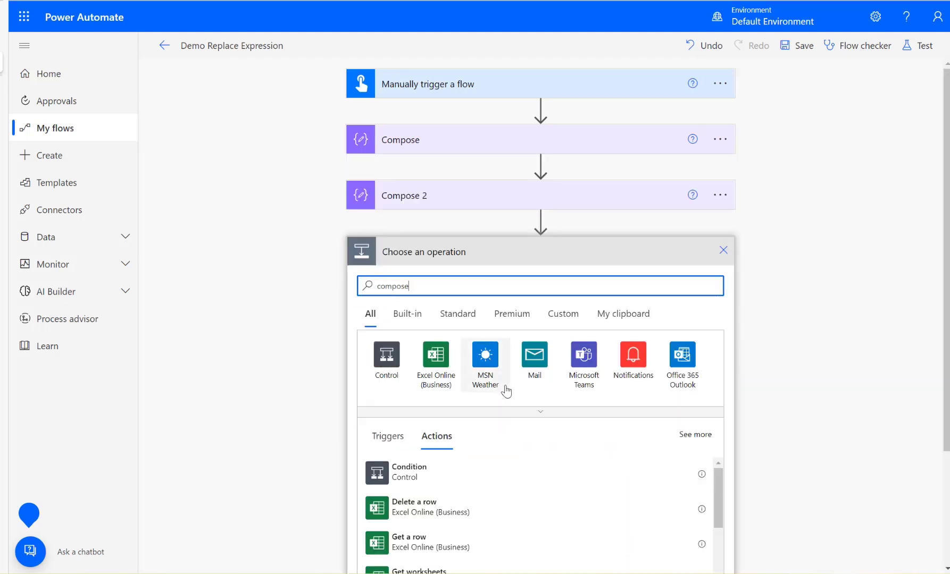
left_click(395, 469)
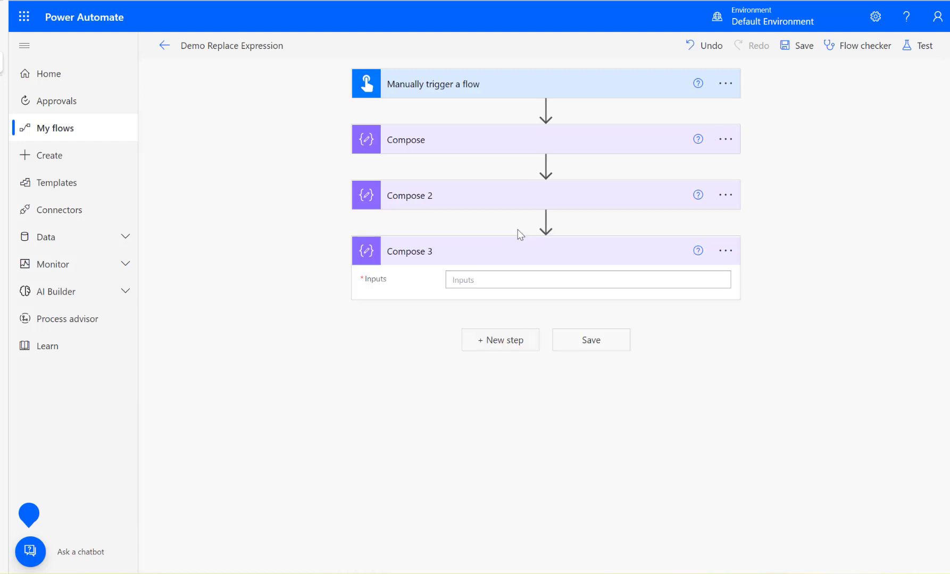
Step: Write Compose 3's expression replace(outputs('Compose_2'),']','') to strip the closing bracket
left_click(484, 279)
left_click(843, 356)
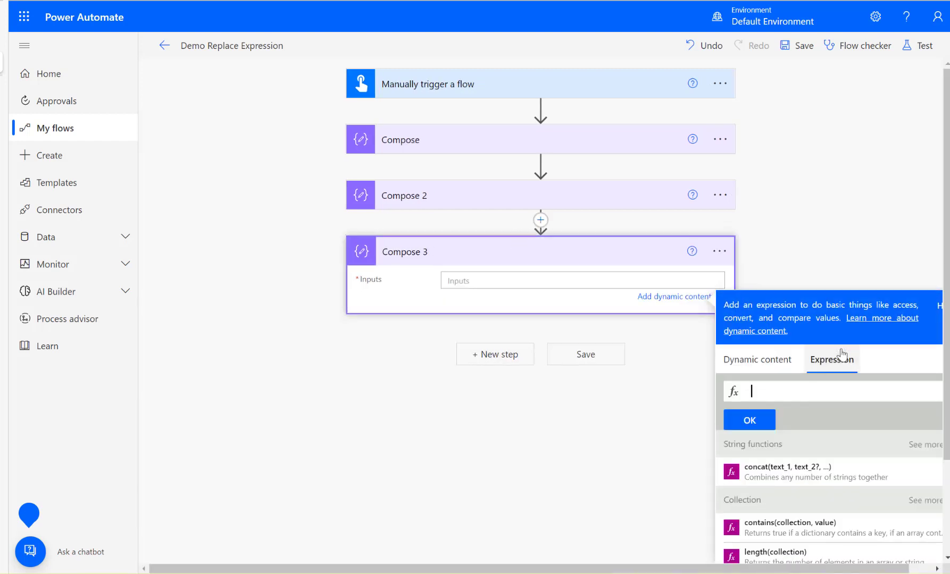
type("replace(")
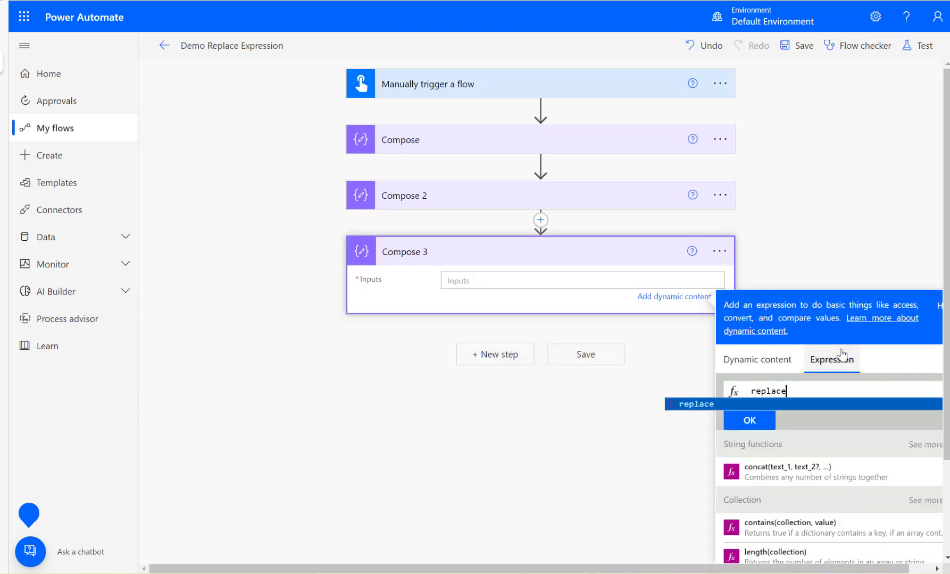
left_click(733, 359)
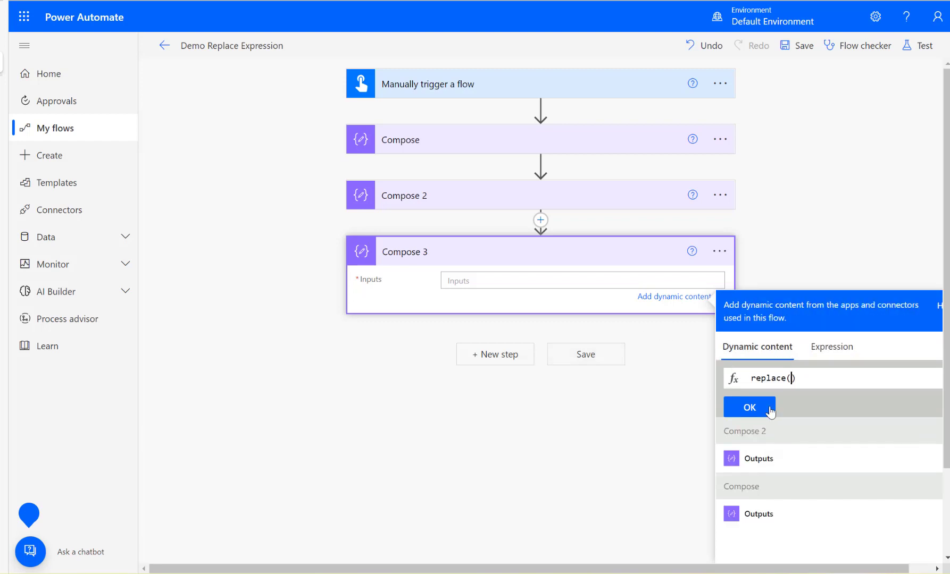
left_click(758, 458)
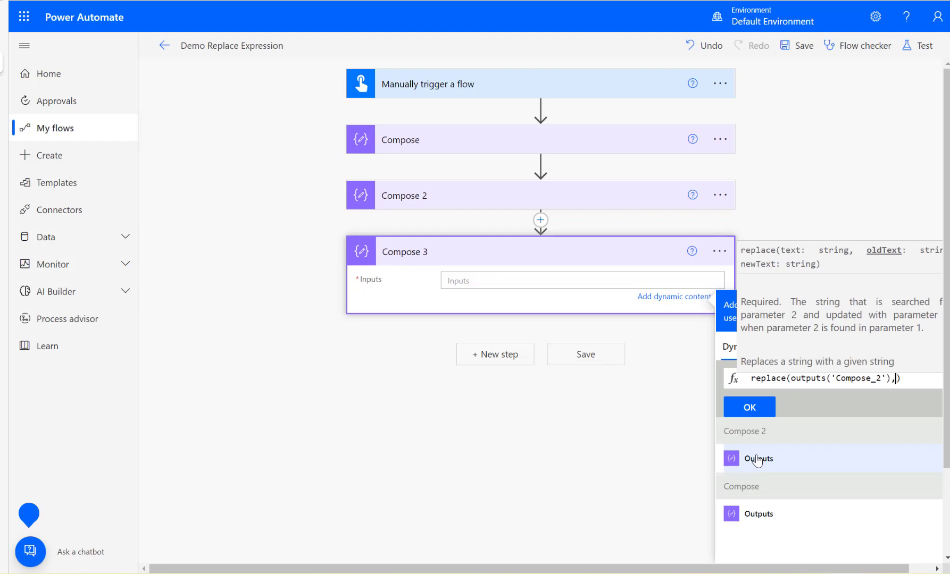
type("'")
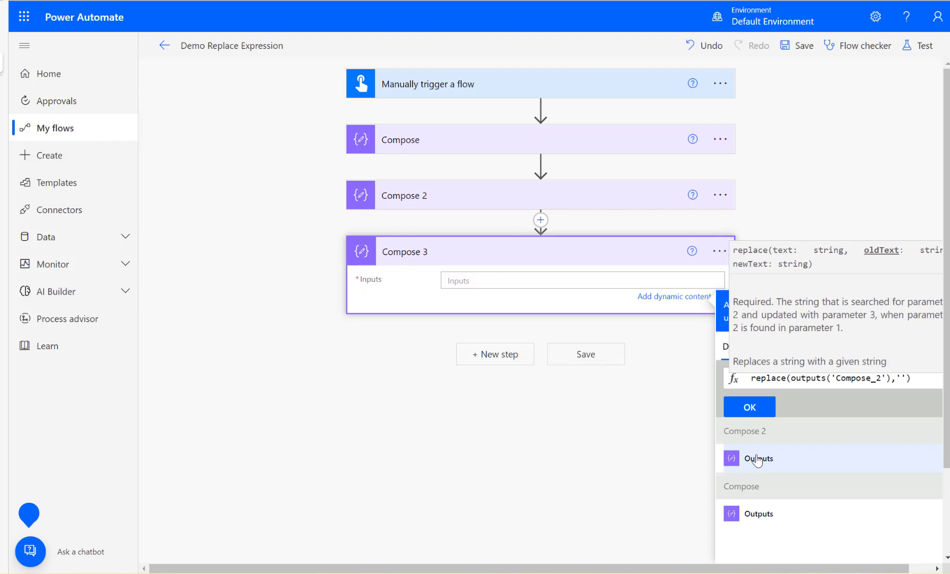
type("]'")
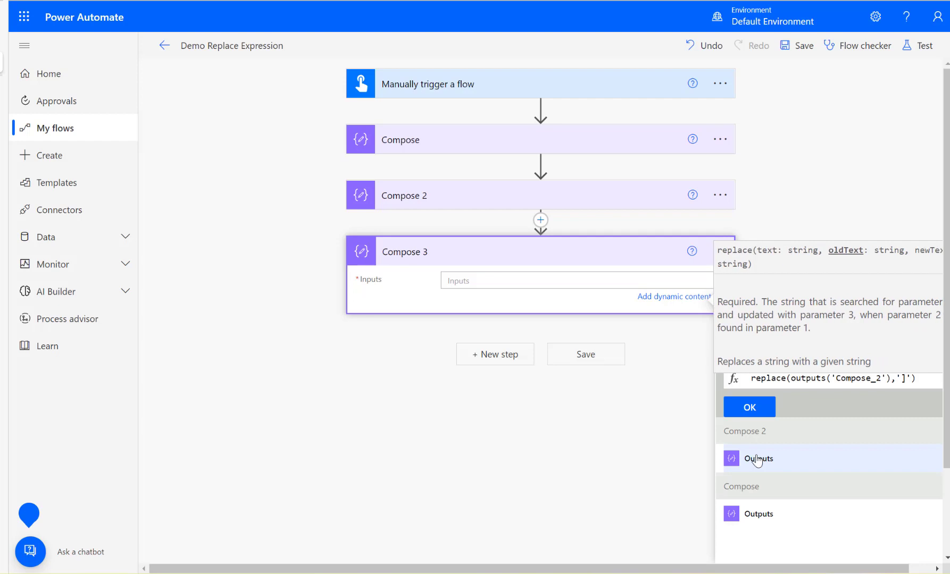
type(",")
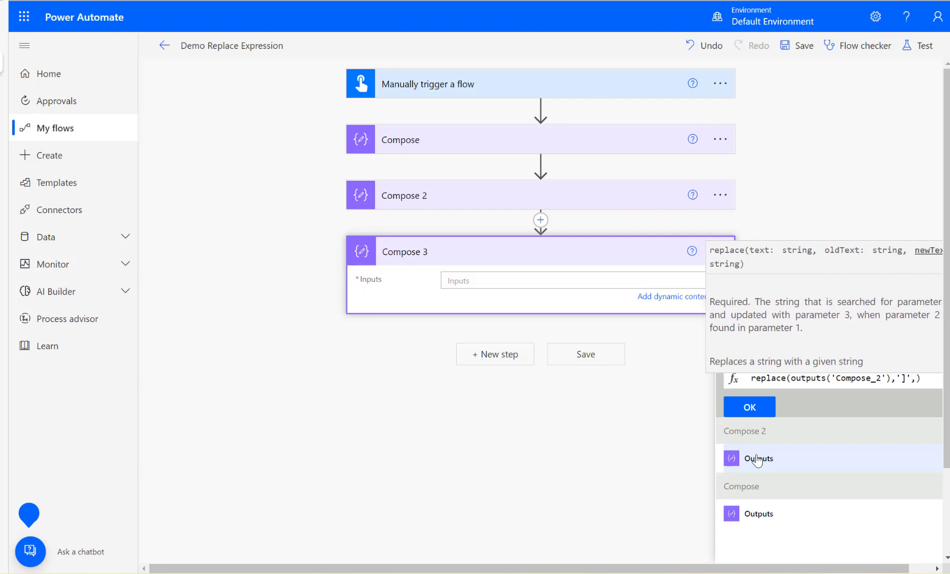
type("''")
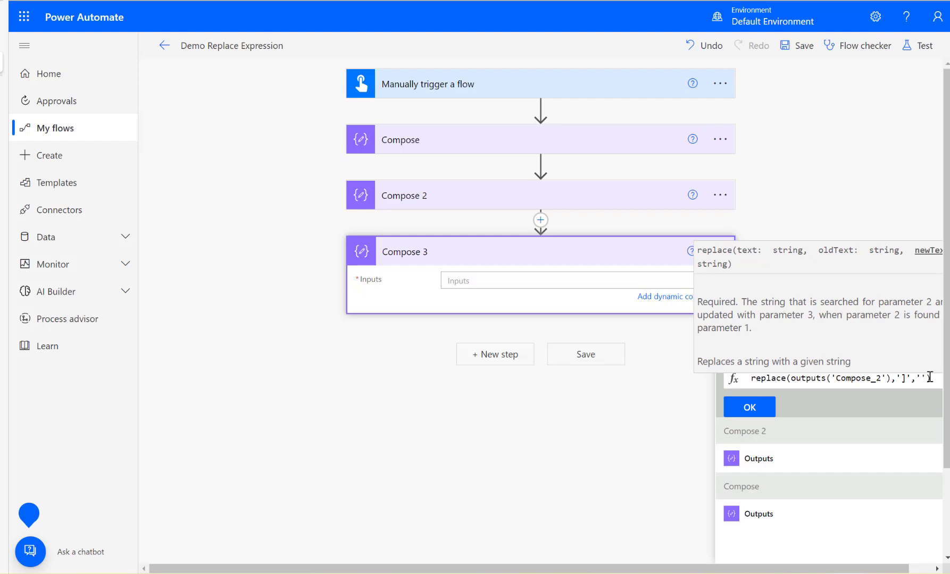
left_click(750, 408)
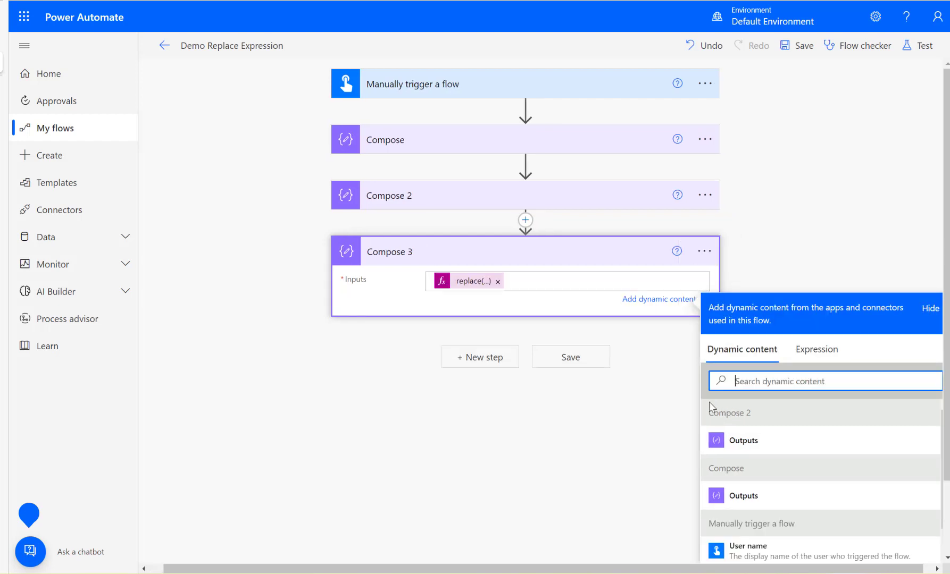
left_click(921, 50)
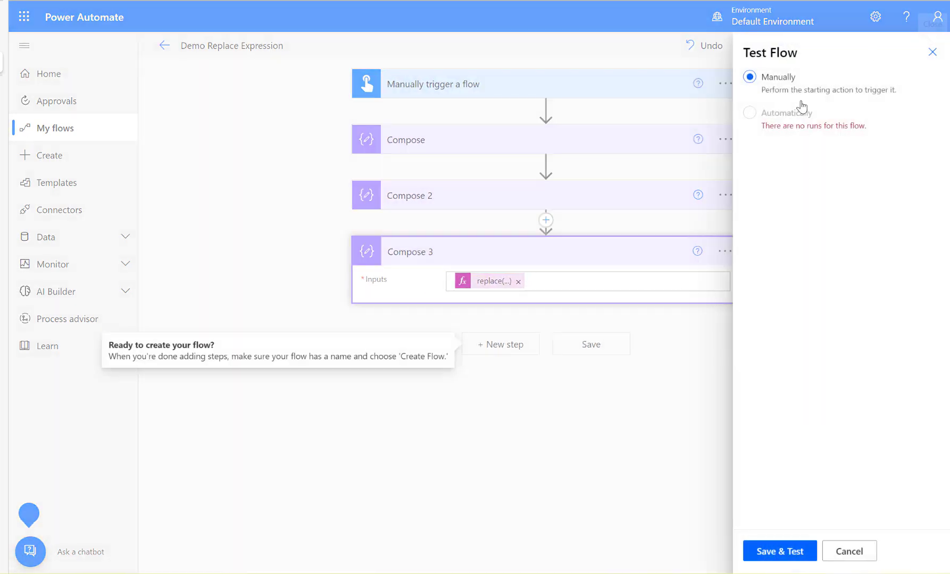
left_click(779, 552)
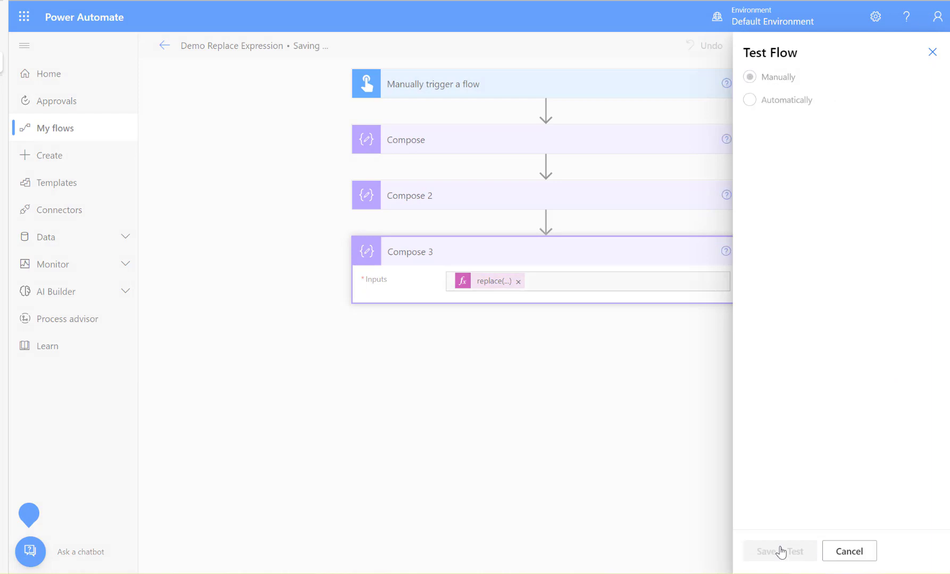
left_click(779, 551)
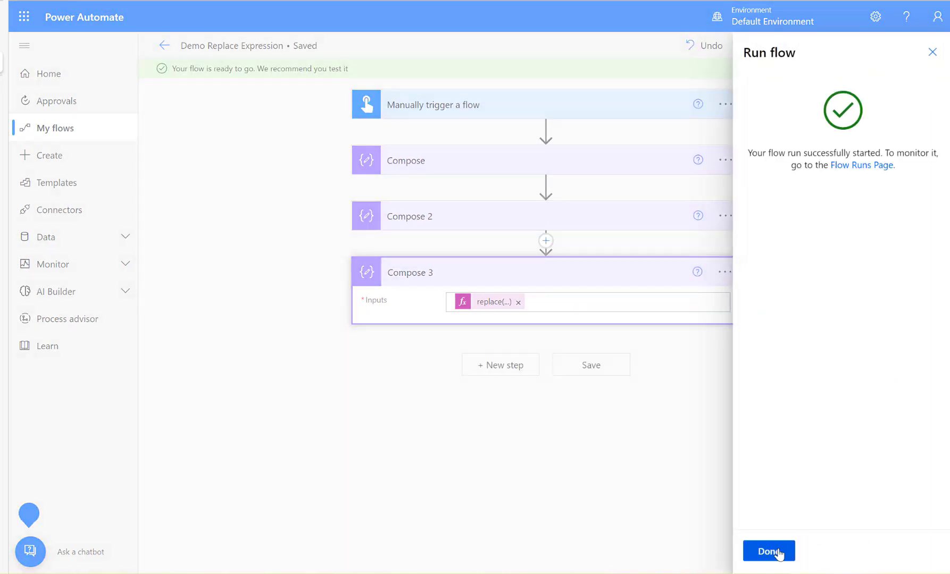
left_click(778, 553)
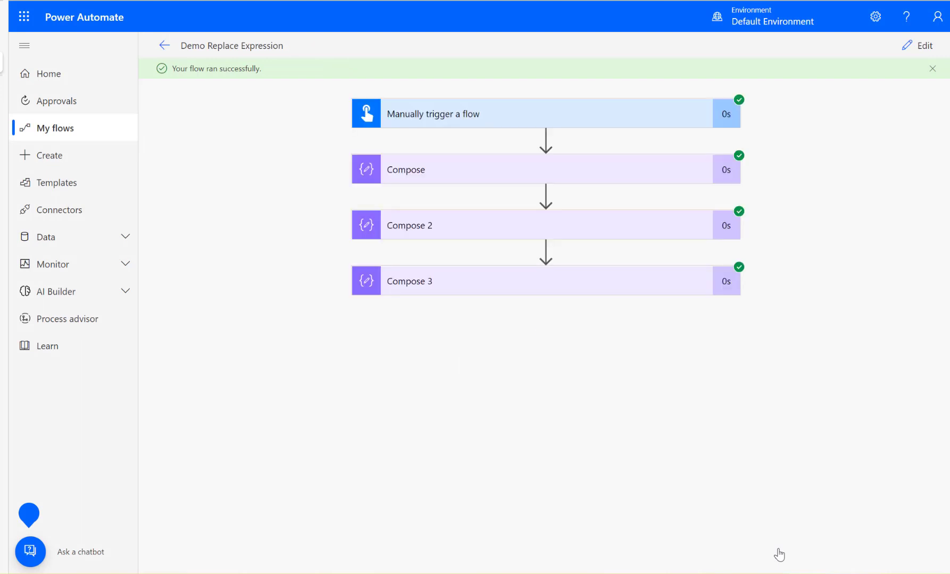
left_click(479, 284)
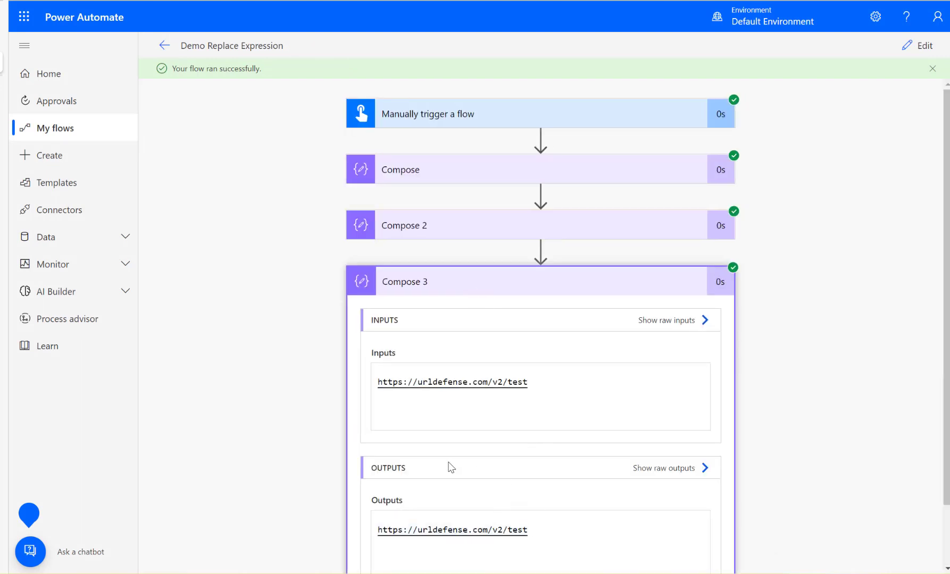
Step: Change Compose 2's expression to replace(replace(outputs('Compose'),'[',''),']','')
left_click(926, 47)
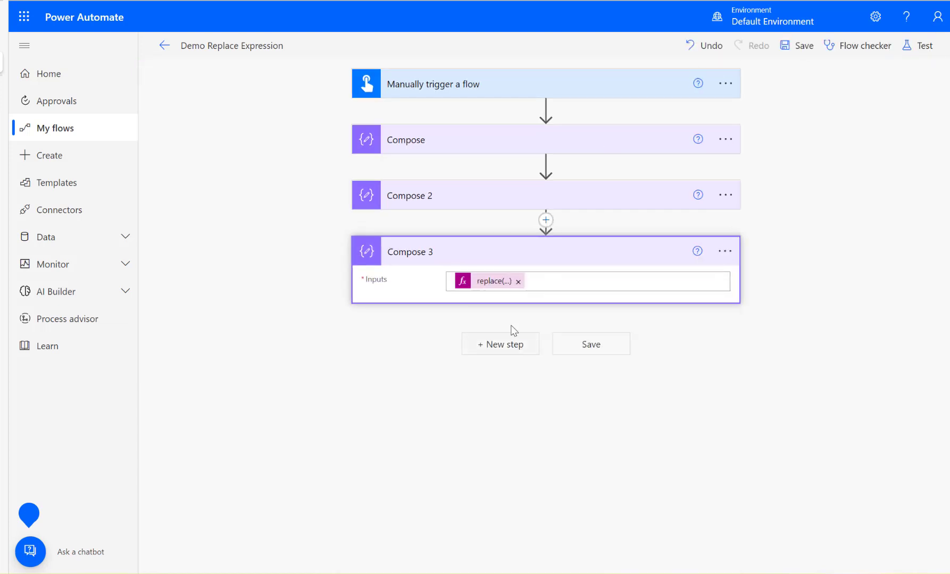
left_click(488, 281)
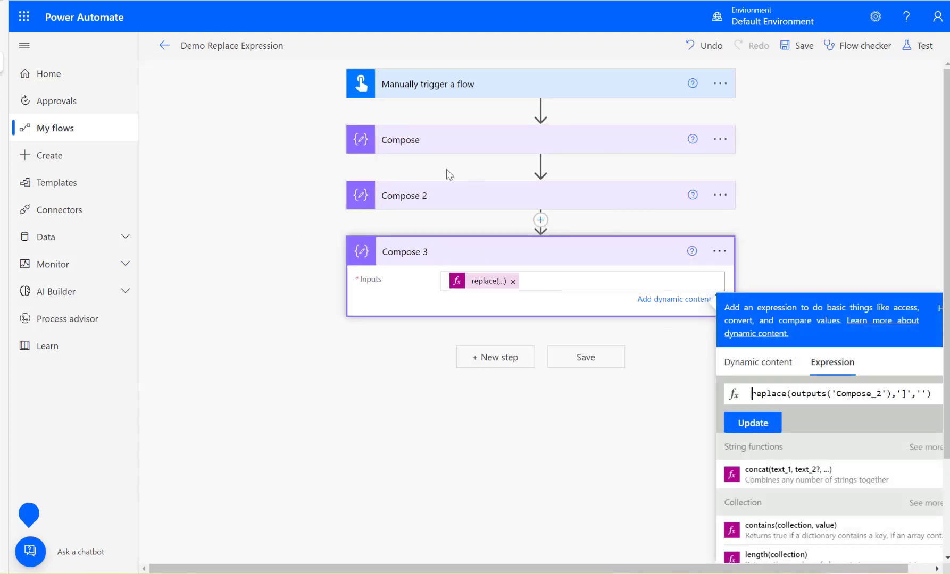
left_click(454, 196)
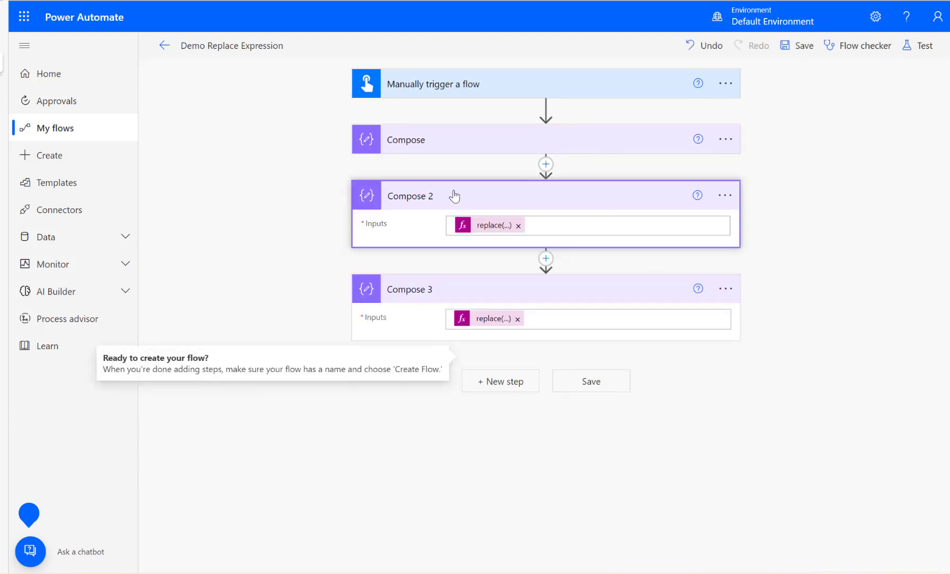
left_click(488, 226)
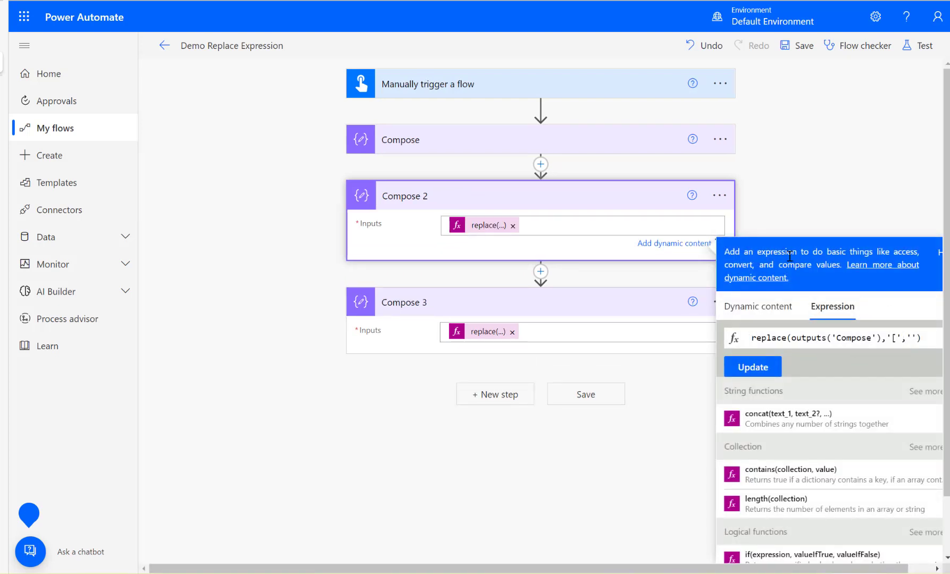
type("replace(")
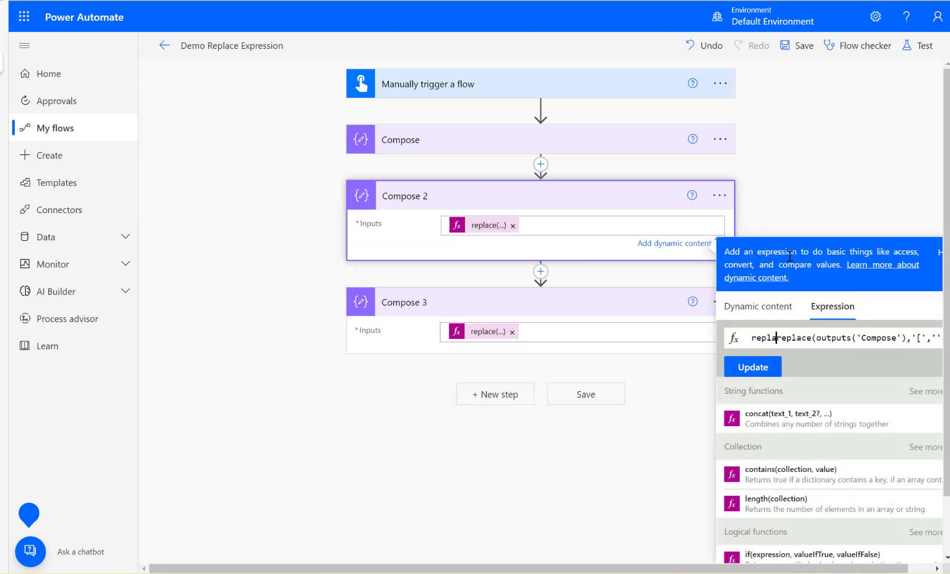
key("Right")
key("Right")
key("Right")
key("Right")
key("Right")
key("Right")
key("Right")
key("Right")
key("Right")
key("Right")
key("Right")
key("Right")
key("Right")
key("Right")
key("Right")
key("Right")
key("Right")
key("Right")
key("Right")
key("Right")
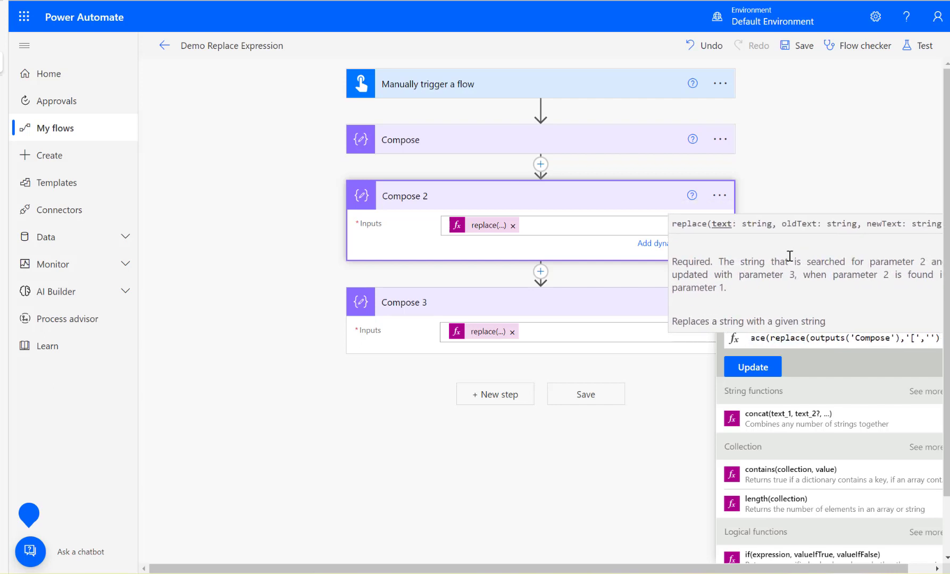
type(",")
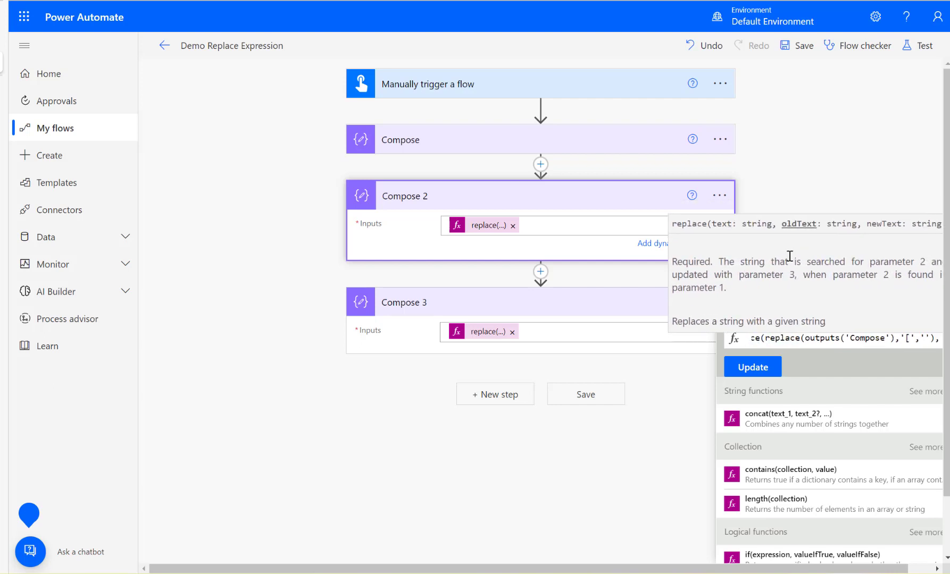
type("']")
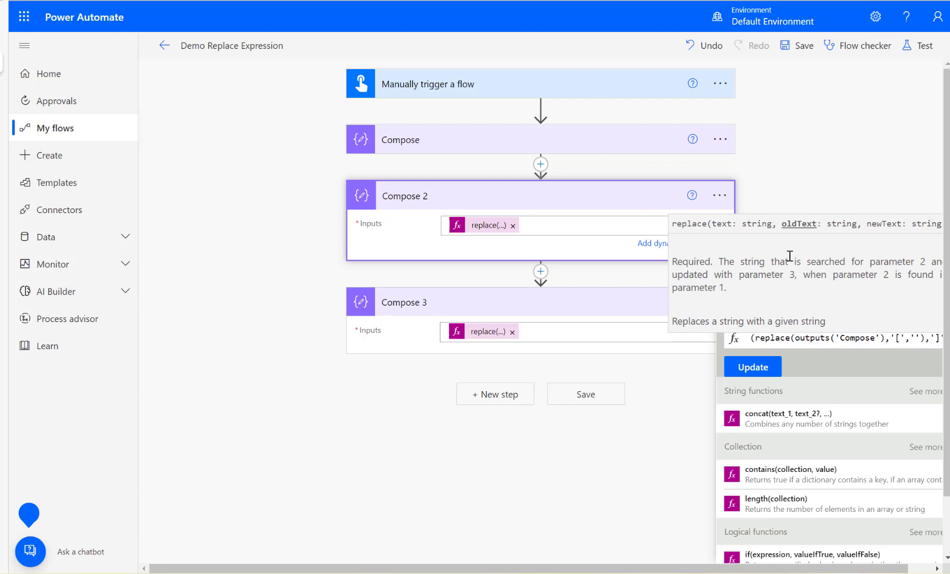
type("',''")
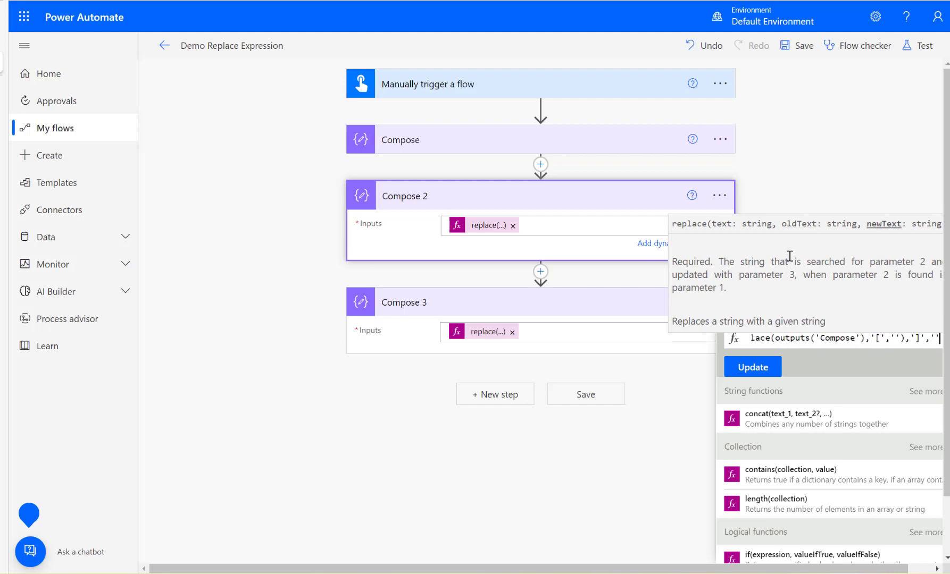
type(")")
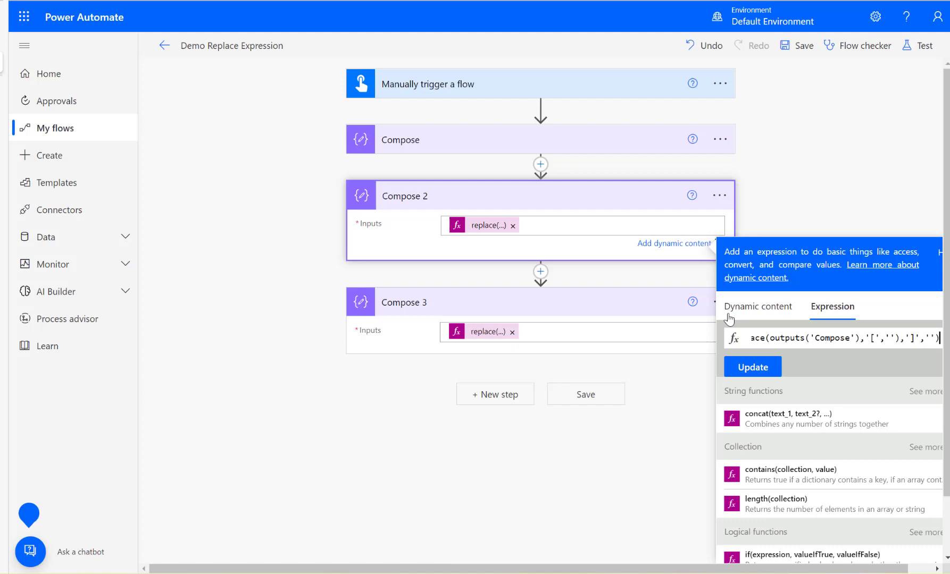
left_click(757, 374)
left_click(489, 229)
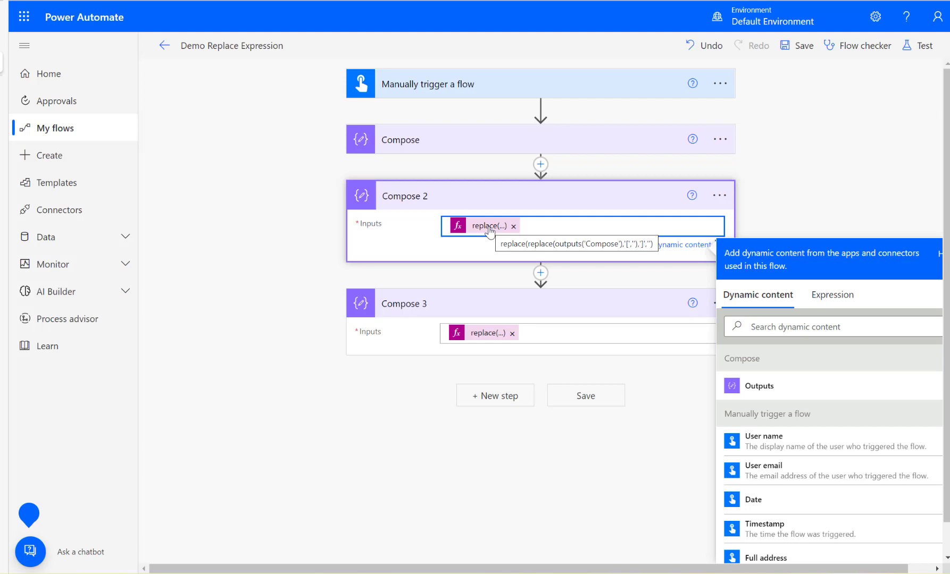
Step: Delete the Compose 3 step from the flow
left_click(581, 306)
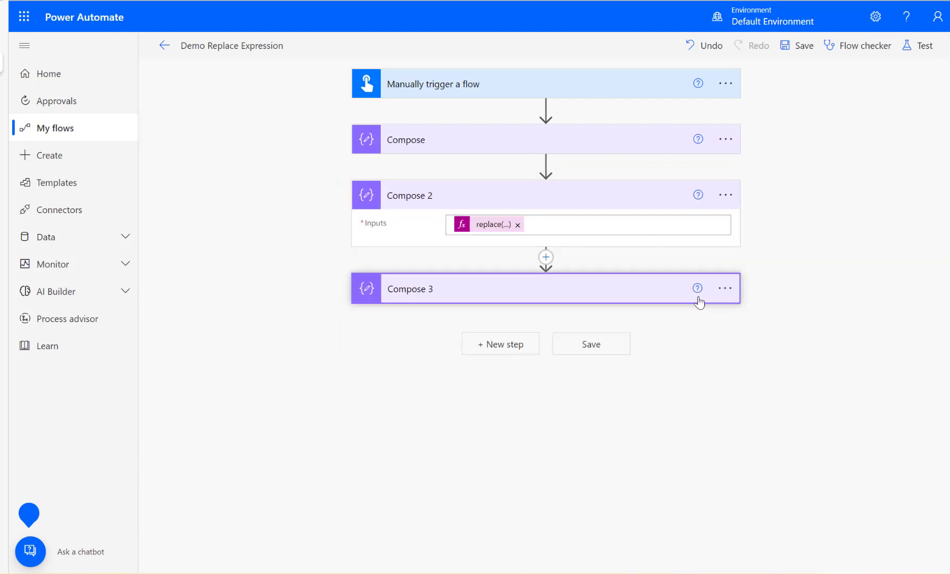
left_click(724, 289)
left_click(782, 450)
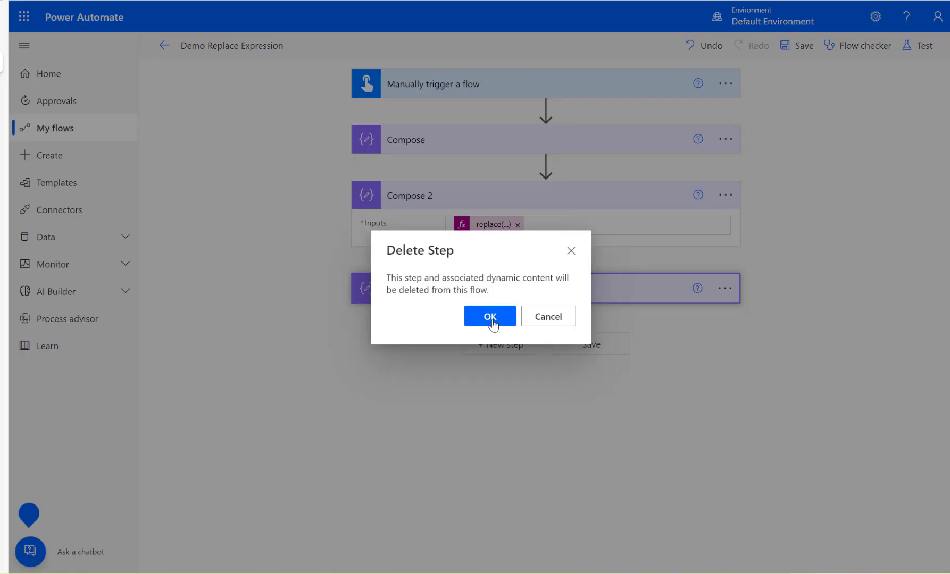
left_click(483, 317)
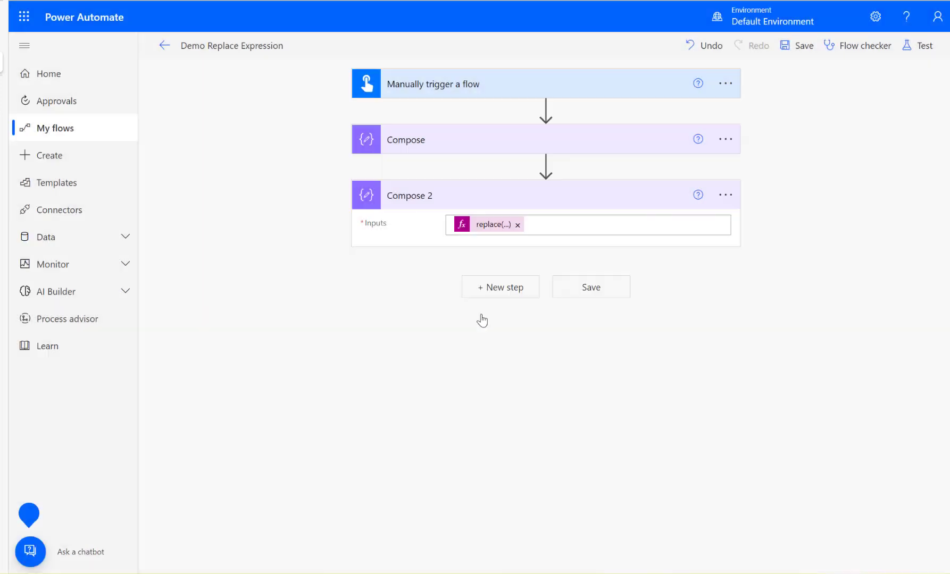
left_click(903, 54)
left_click(791, 559)
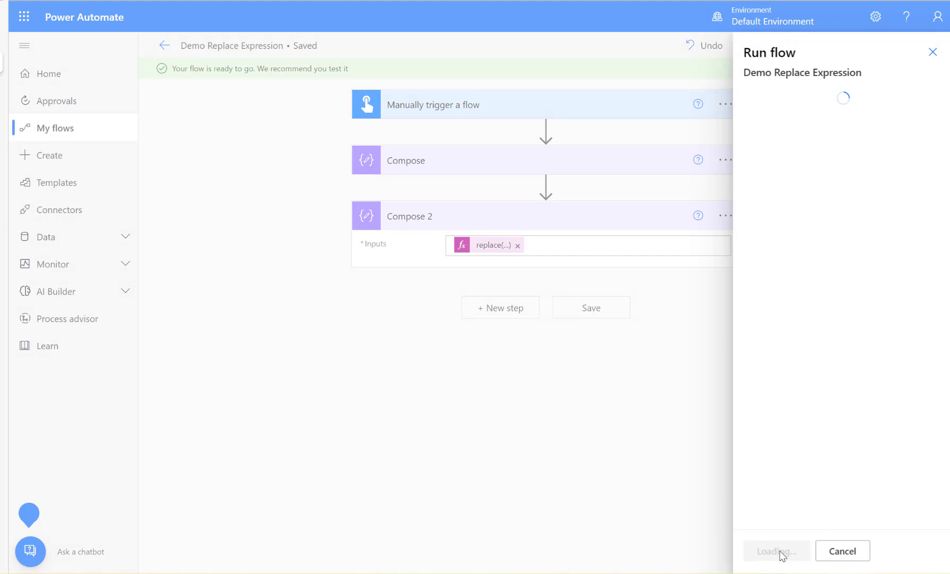
left_click(780, 553)
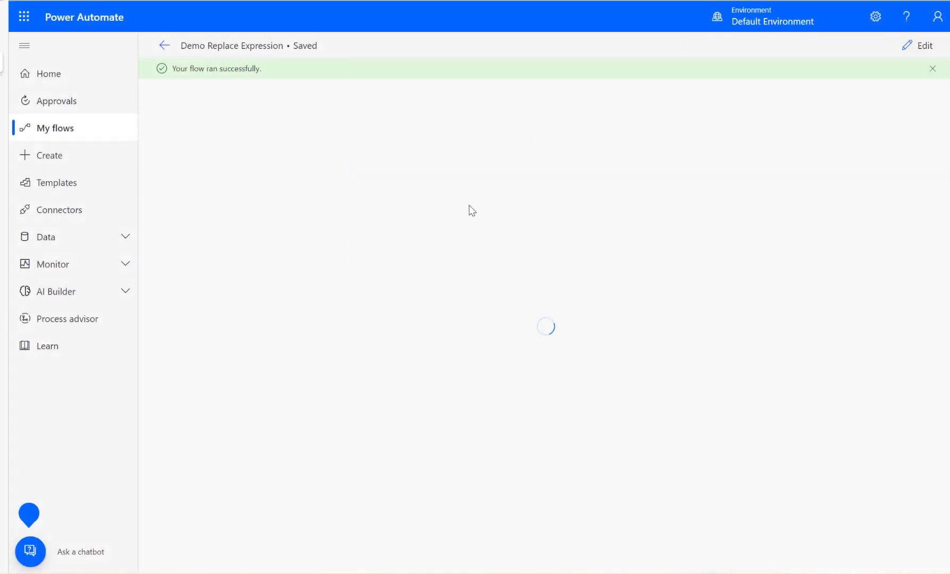
left_click(432, 234)
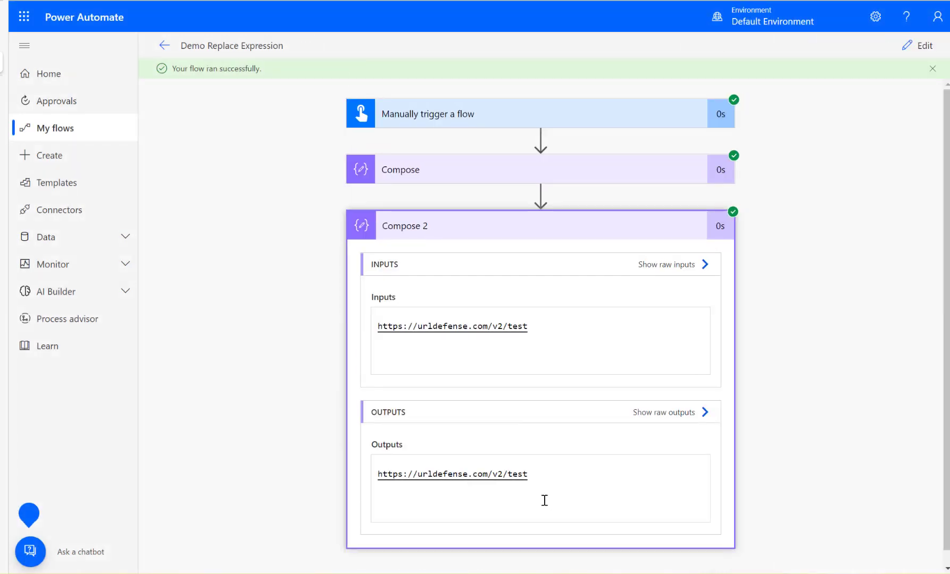
left_click_drag(545, 475, 378, 474)
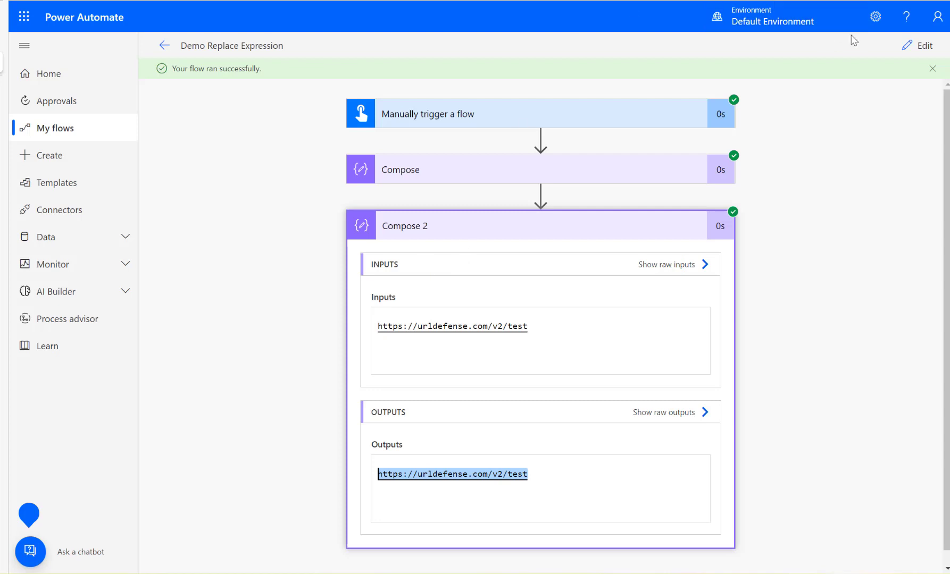
left_click(917, 51)
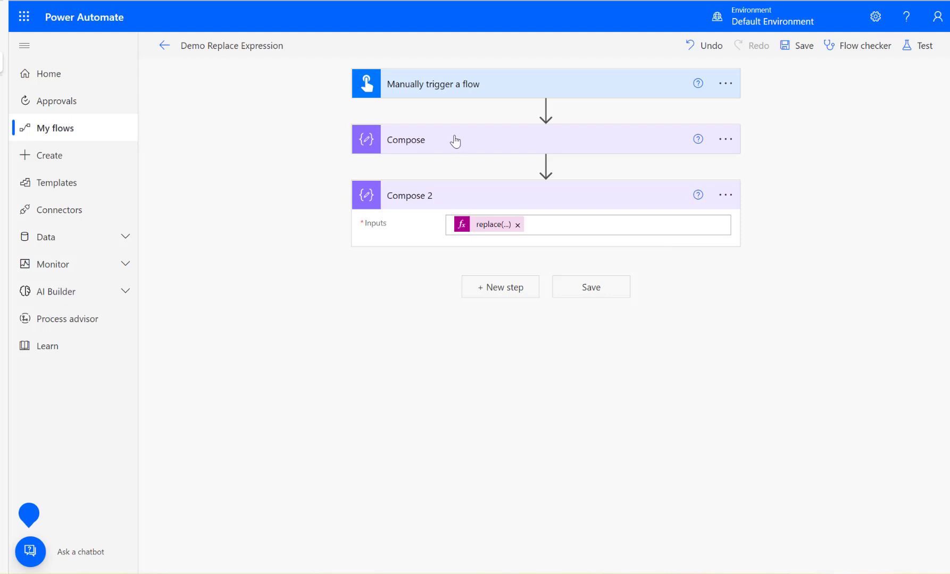
Step: Add a Compose 3 step holding a single line break, then start another Compose step
left_click(508, 288)
type("compose")
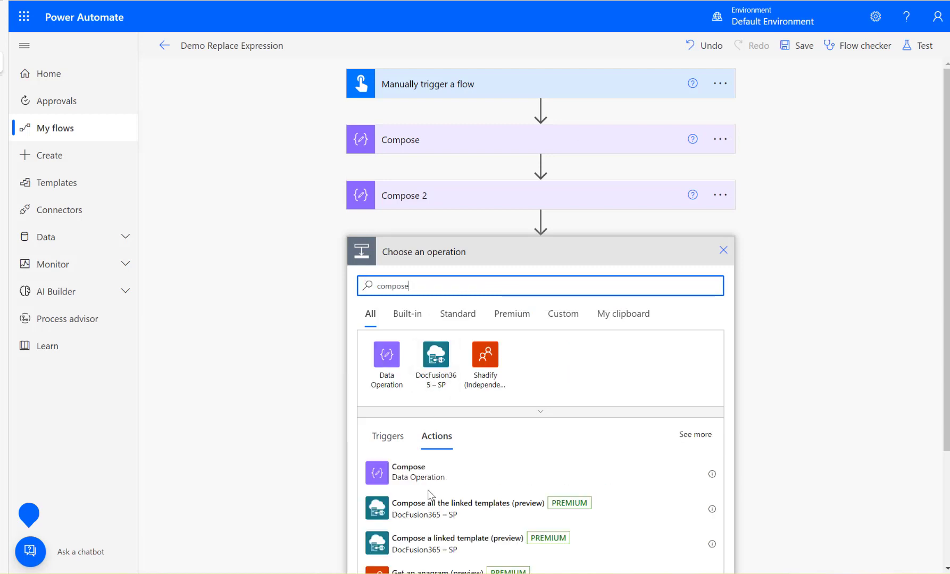
left_click(396, 470)
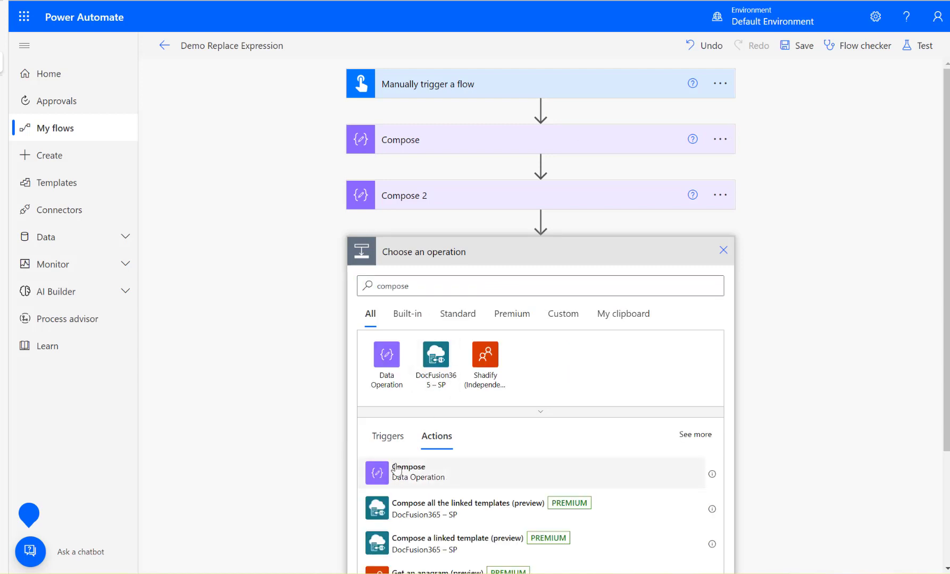
left_click(482, 284)
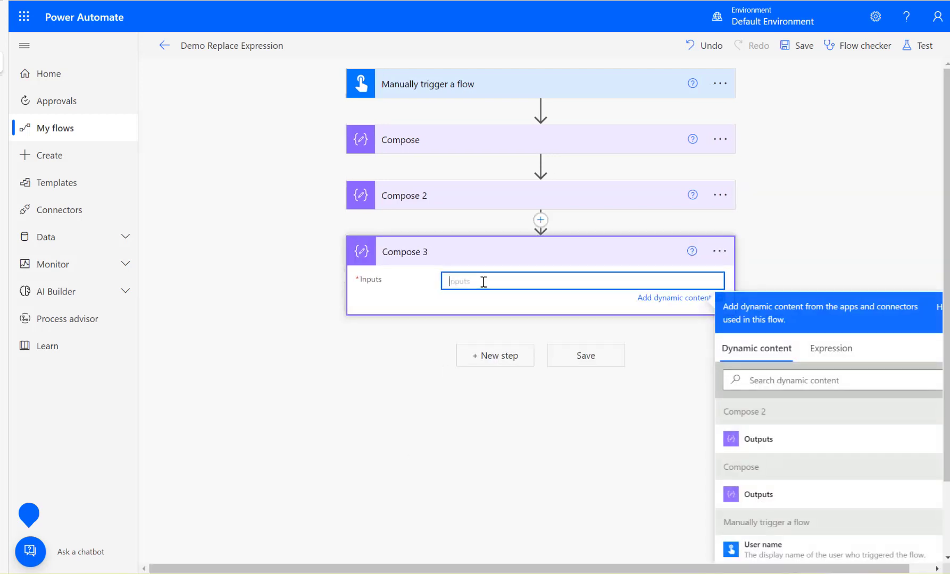
key("Return")
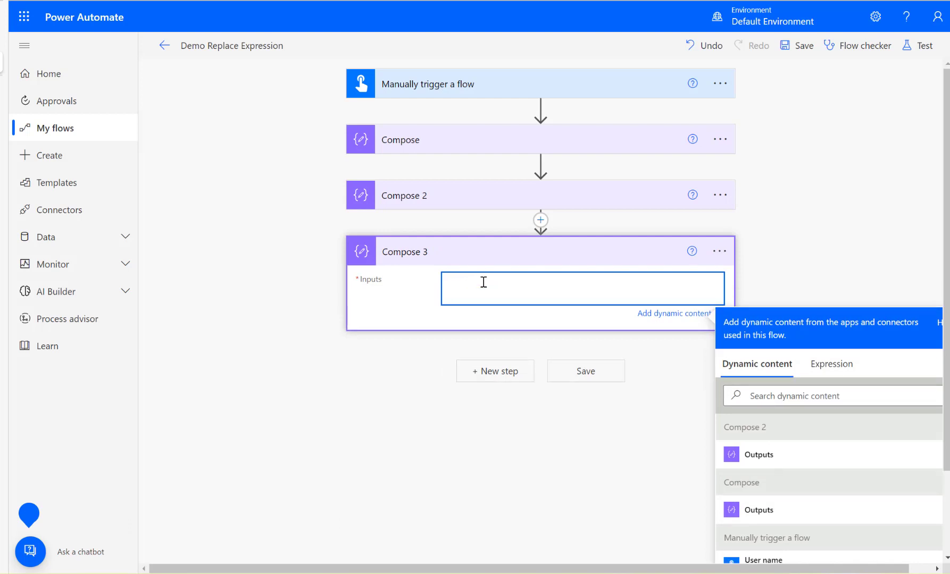
left_click(492, 372)
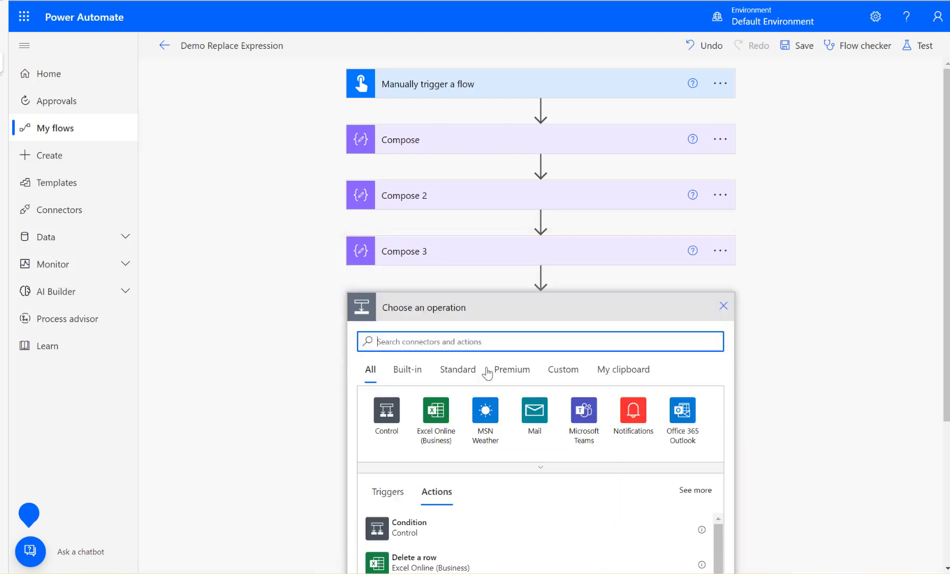
type("compose")
Step: Add Compose 4 with expression replace(outputs('Compose_2'),outputs('Compose_3'),'')
left_click(418, 523)
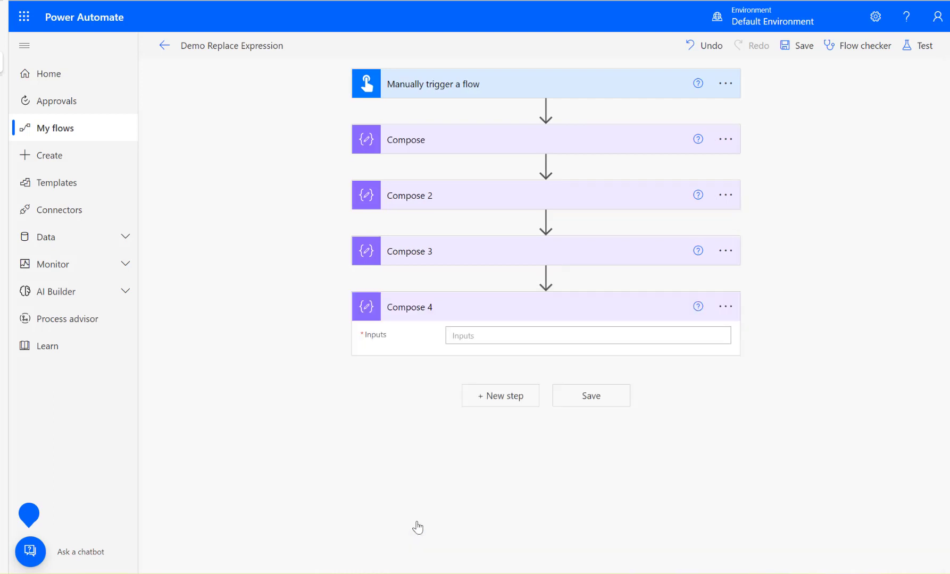
left_click(476, 338)
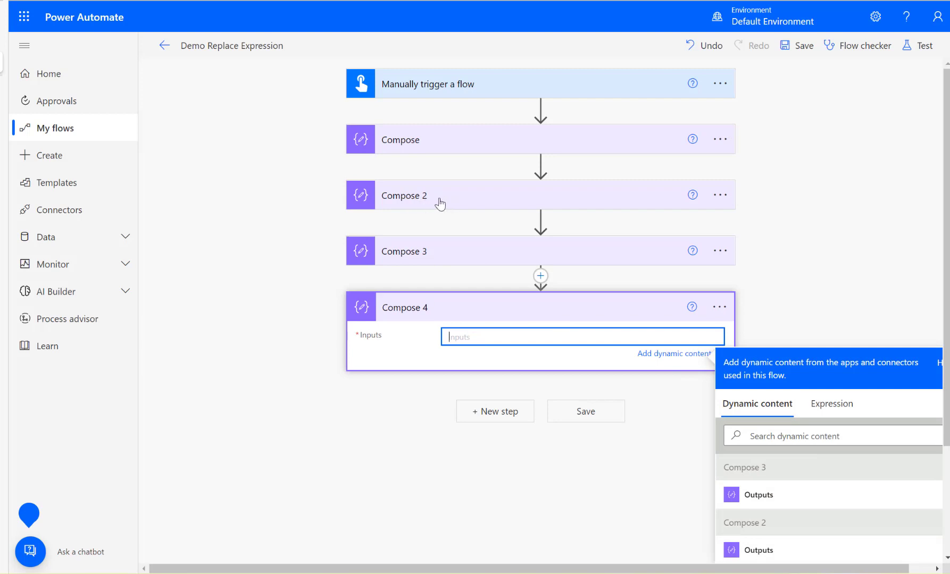
left_click(824, 406)
type("replace(")
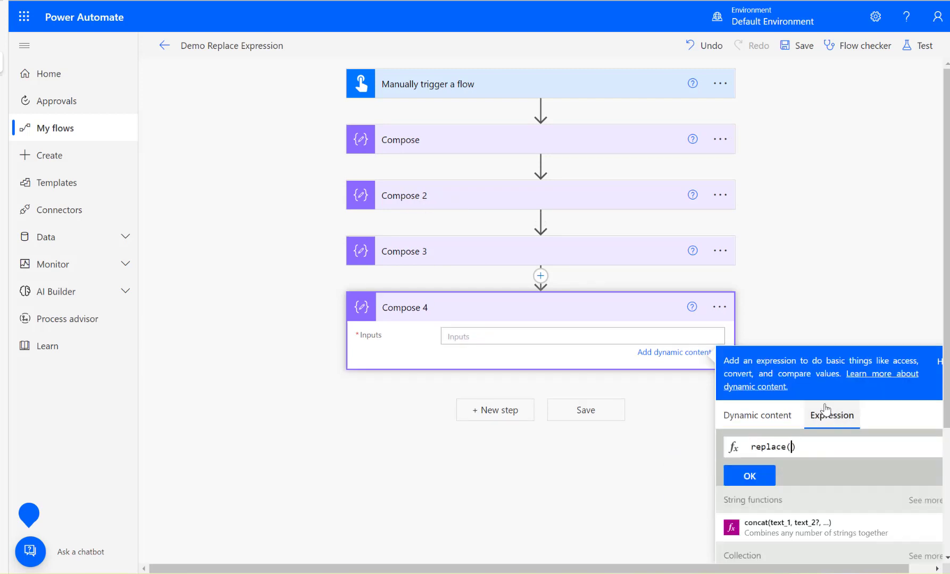
left_click(732, 415)
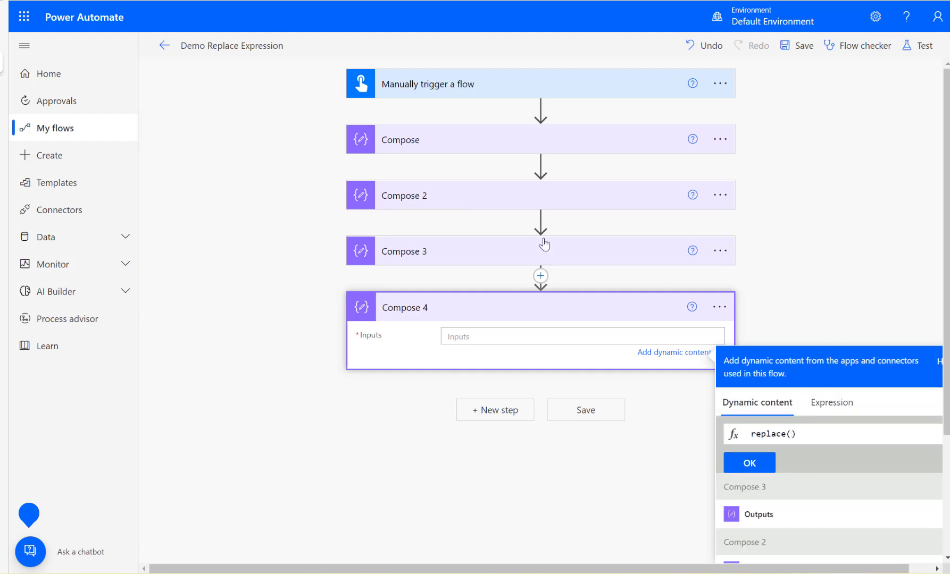
scroll(813, 512, "down", 1)
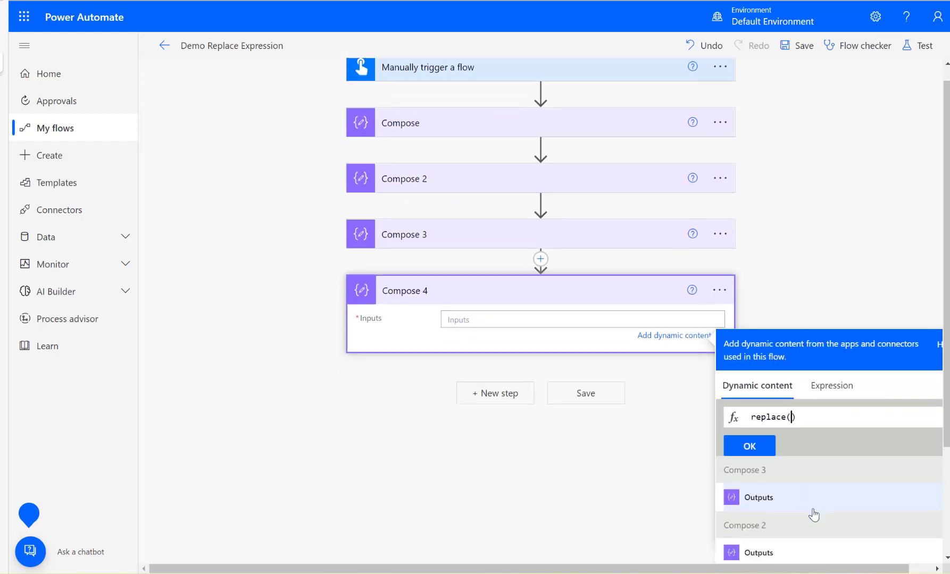
left_click(778, 531)
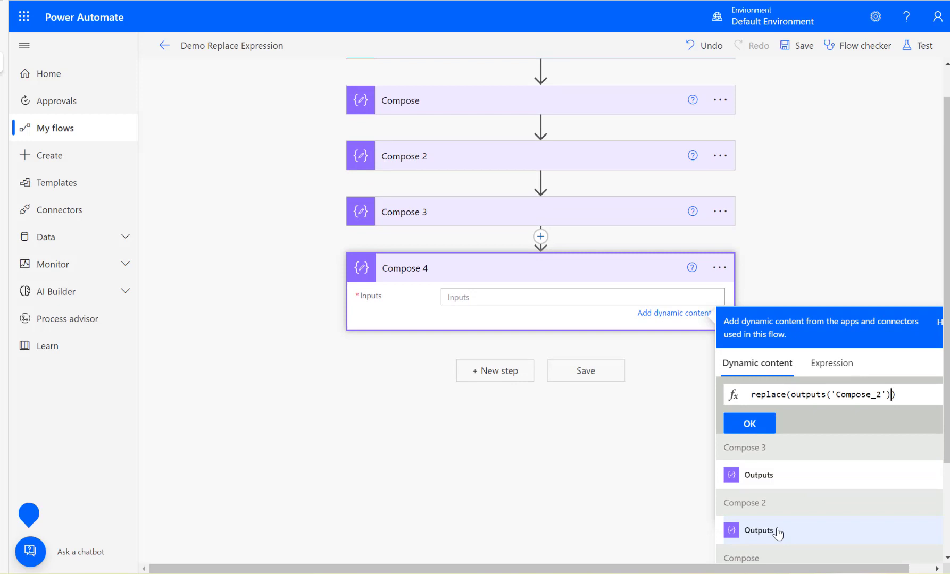
type(",")
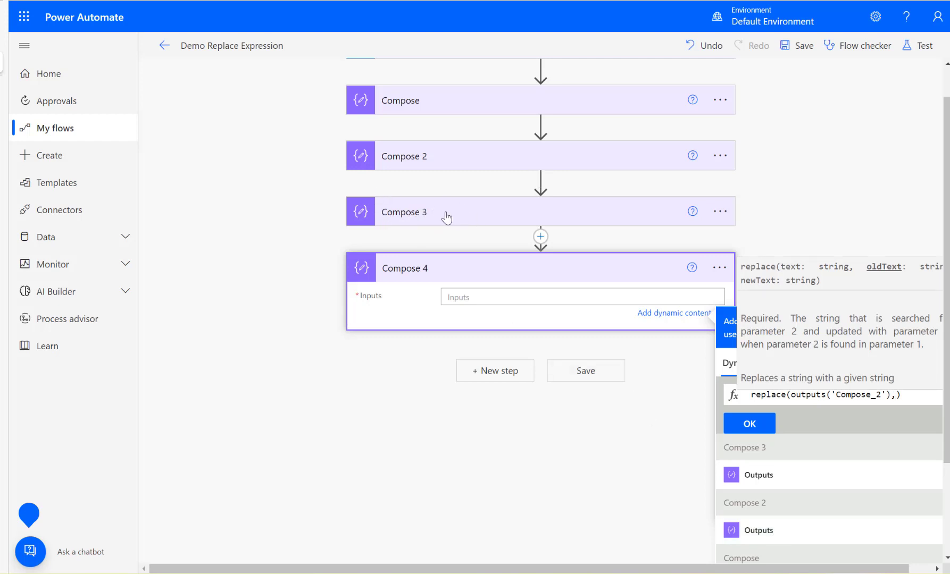
left_click(748, 478)
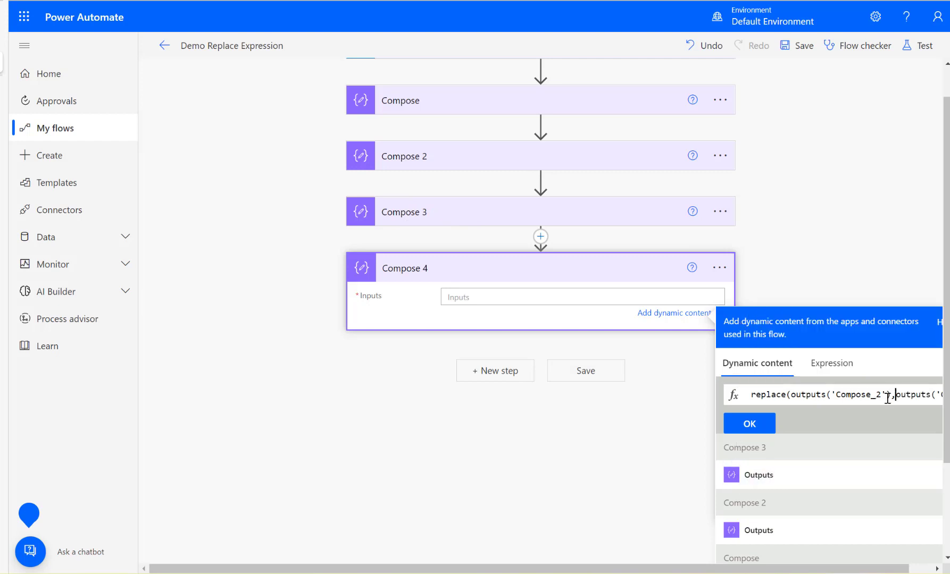
key("Right")
key("Right")
key("Right")
key("Right")
key("Right")
key("Right")
key("Right")
key("Right")
key("Right")
key("Right")
key("Right")
key("Right")
key("Right")
key("Right")
key("Right")
key("Right")
key("Right")
key("Right")
key("Right")
key("Right")
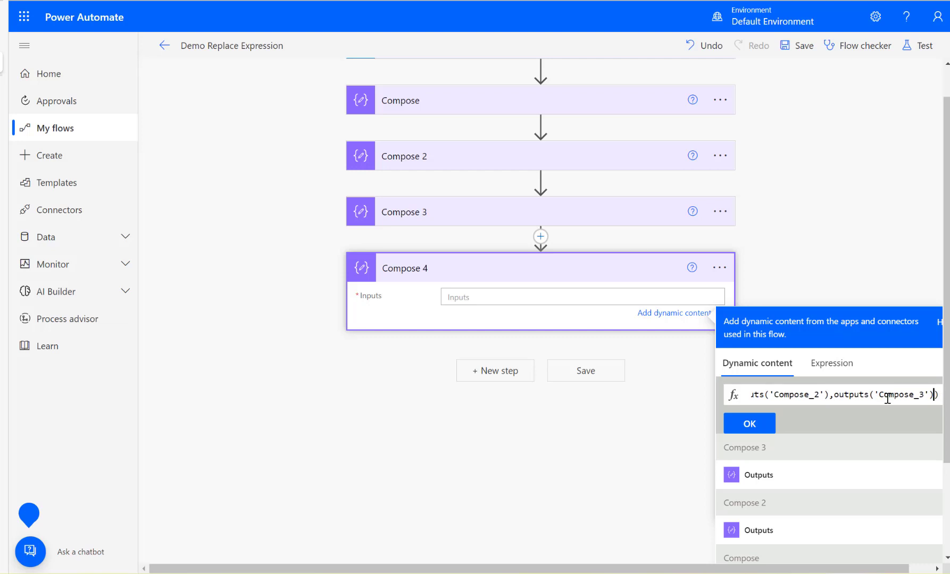
type(",")
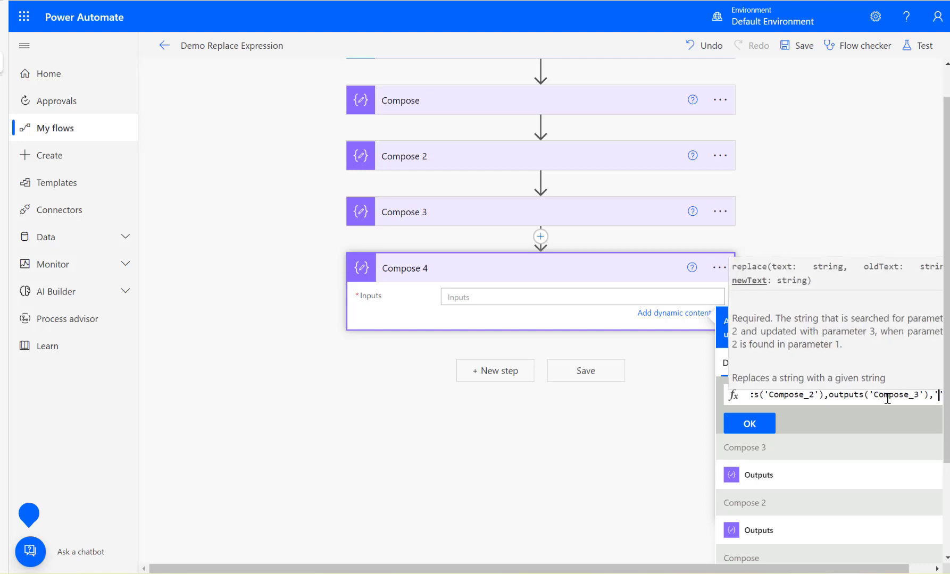
type("''")
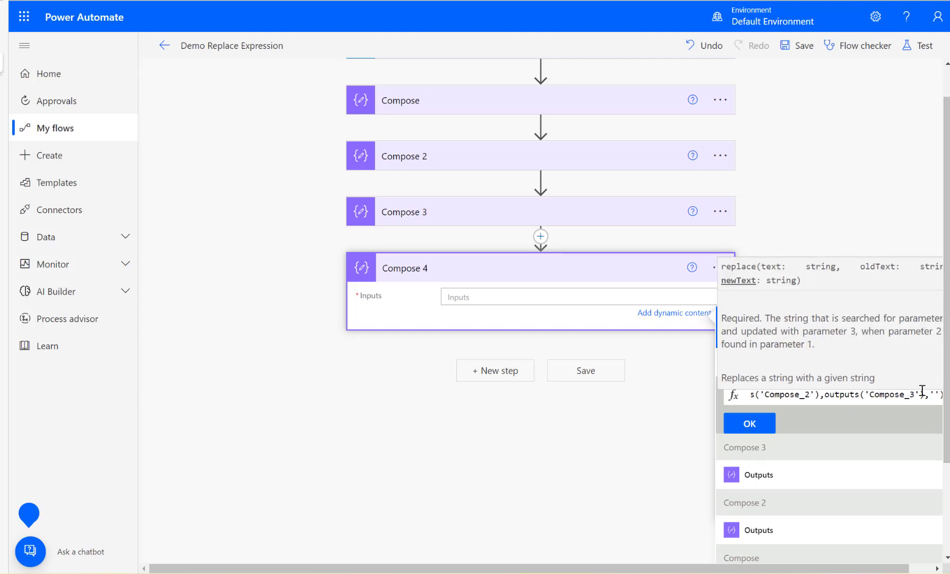
Step: Confirm Compose 4's expression, then save and run the flow manually
left_click(753, 423)
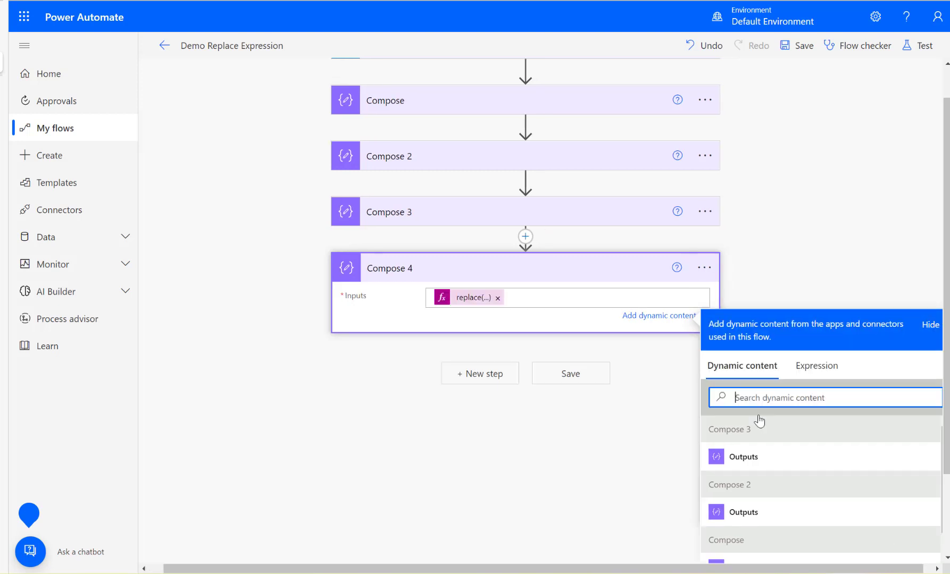
left_click(919, 45)
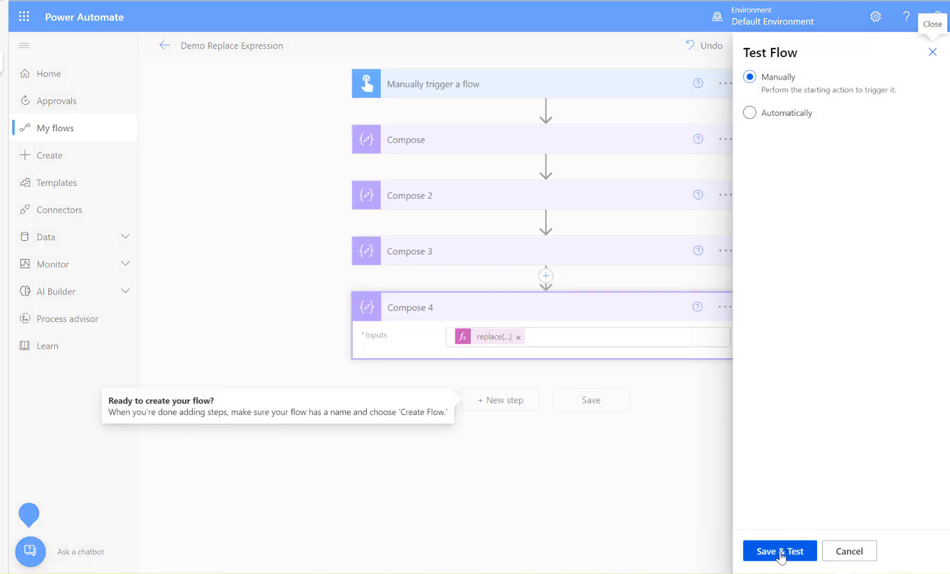
left_click(782, 555)
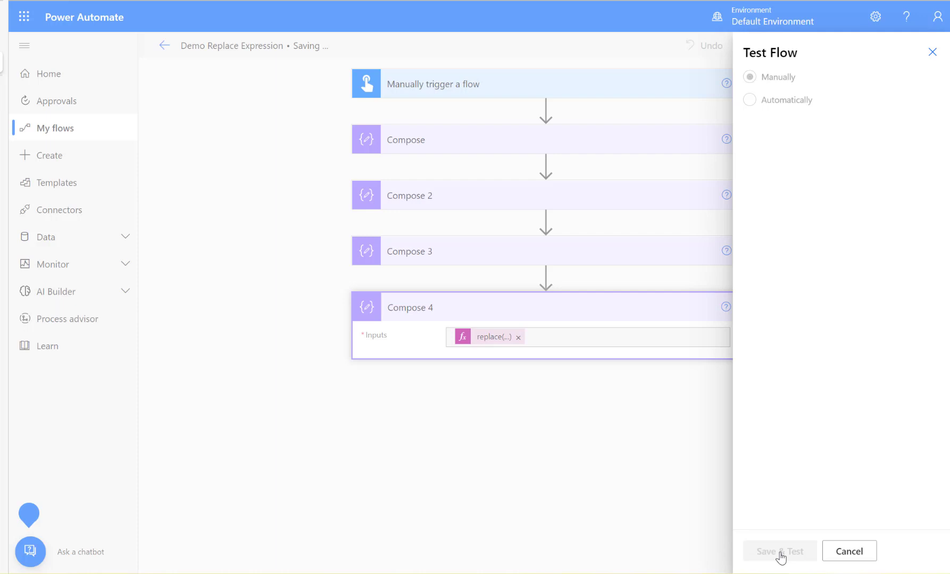
left_click(780, 558)
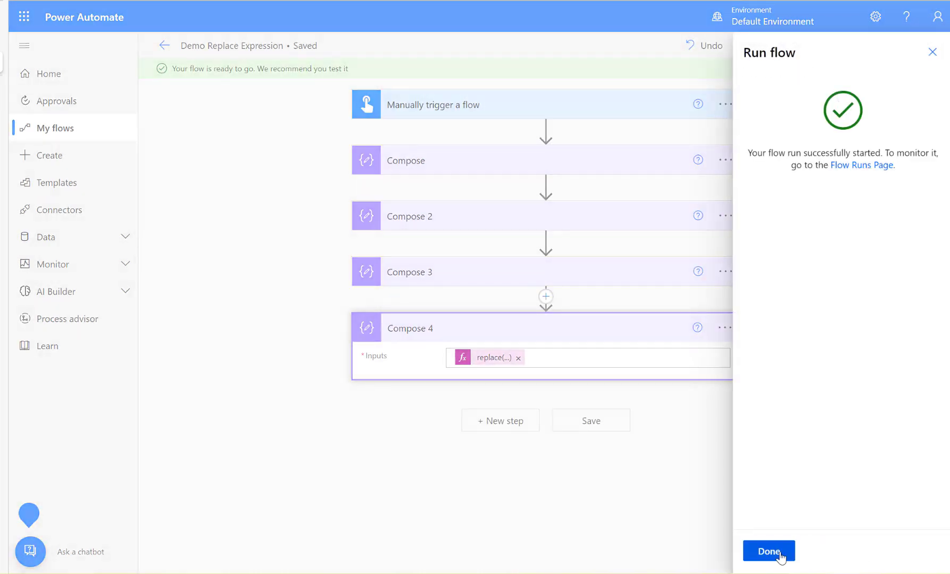
left_click(780, 558)
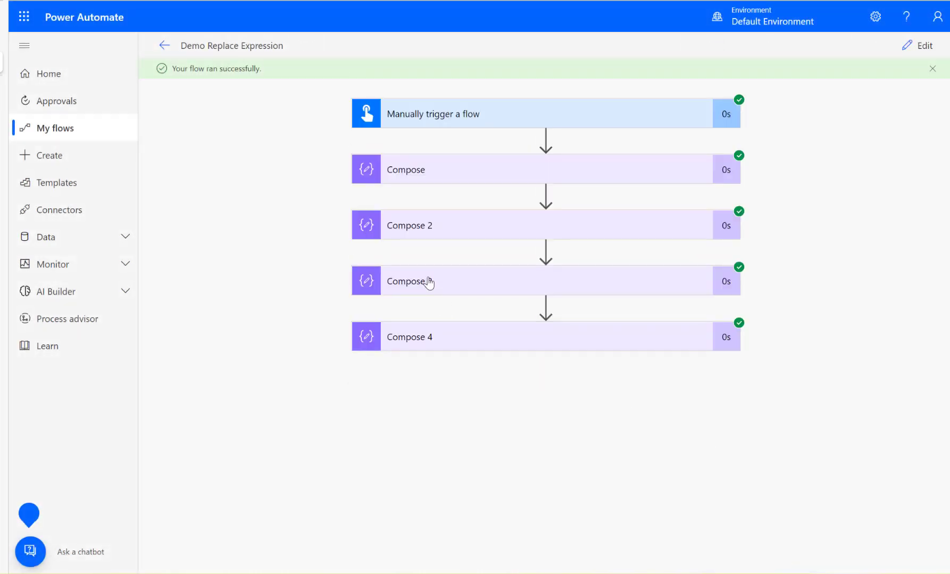
left_click(429, 283)
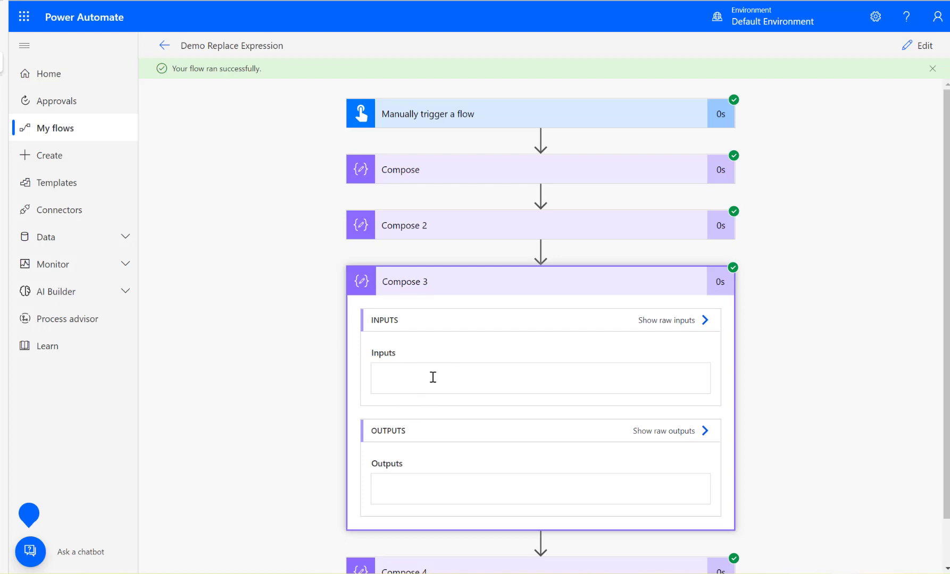
left_click(435, 235)
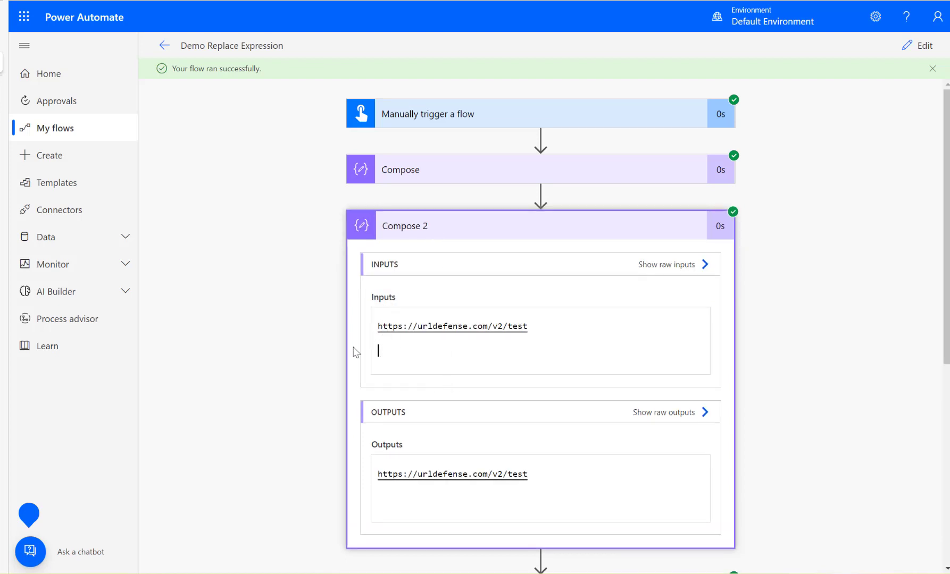
scroll(318, 335, "down", 6)
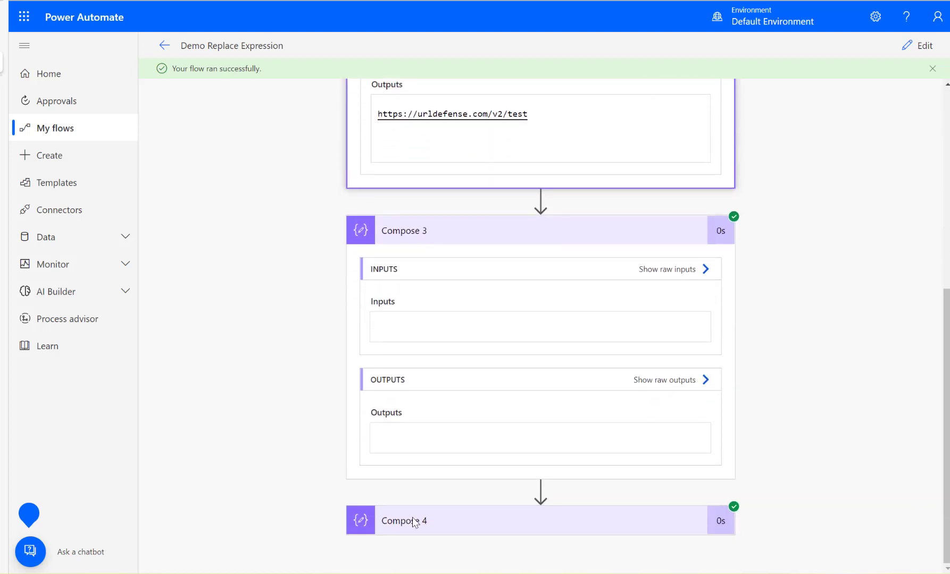
left_click(455, 527)
scroll(256, 444, "down", 4)
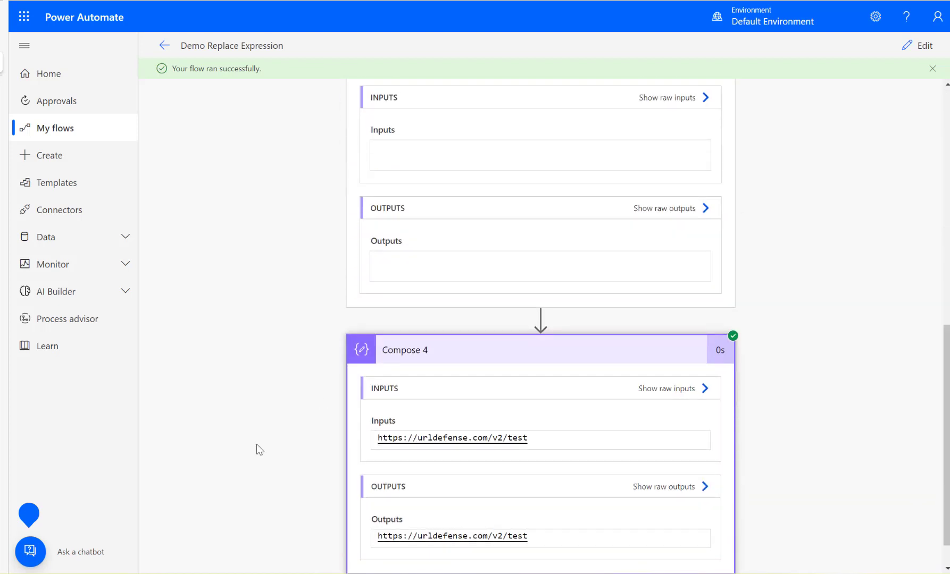
left_click_drag(546, 398, 240, 409)
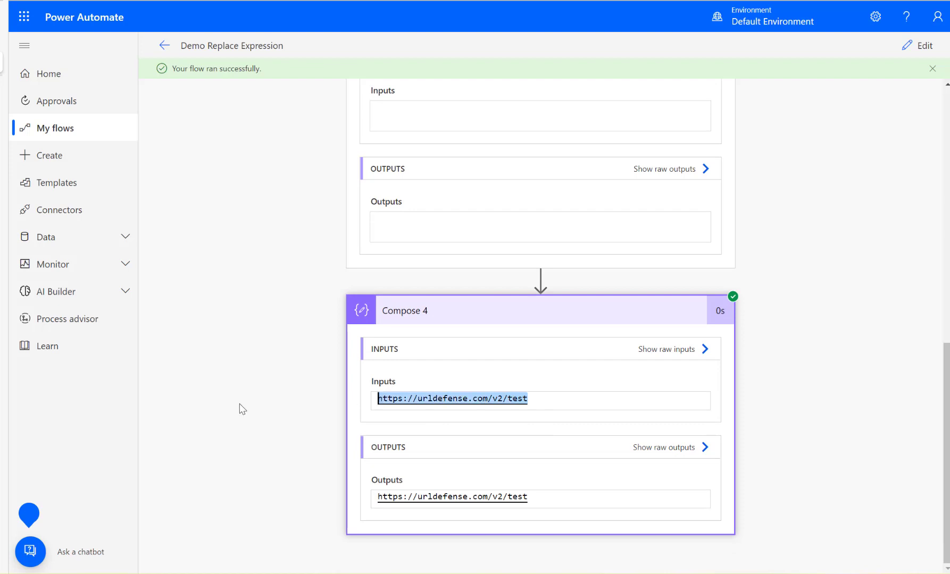
Step: Back in edit mode, pad the first Compose's bracketed sample URL with spaces inside the brackets
left_click(911, 51)
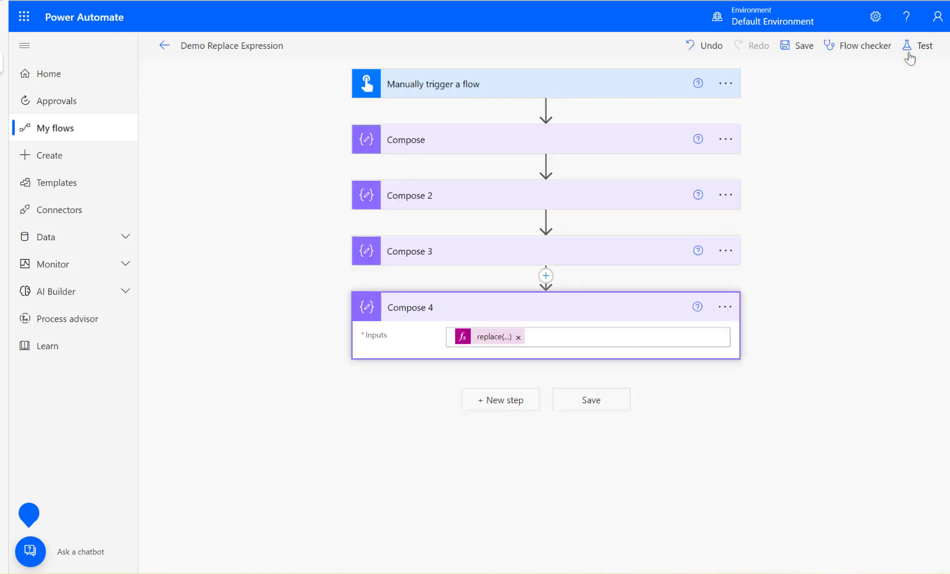
left_click(413, 149)
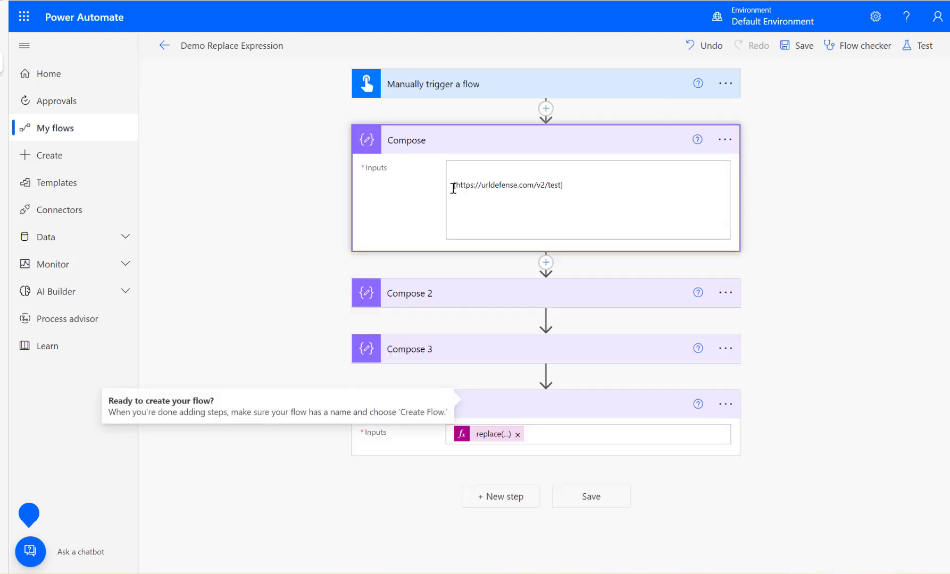
left_click(478, 181)
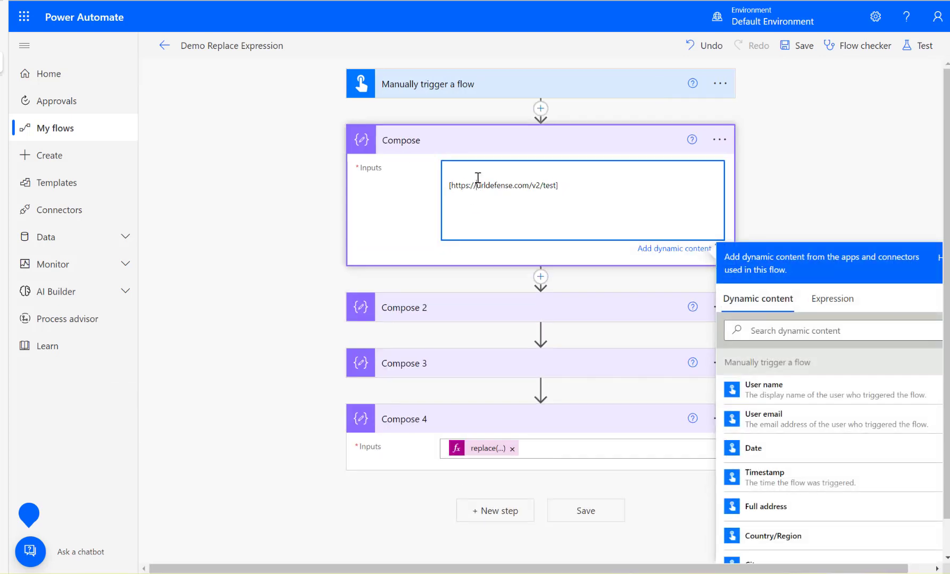
type("c")
key("BackSpace")
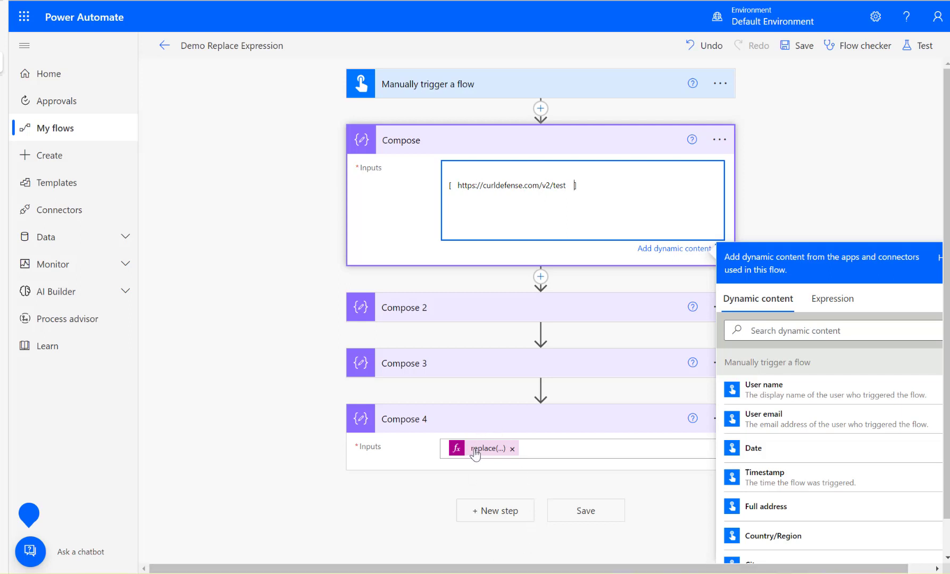
Step: Add a Compose 5 action after Compose 4
left_click(481, 511)
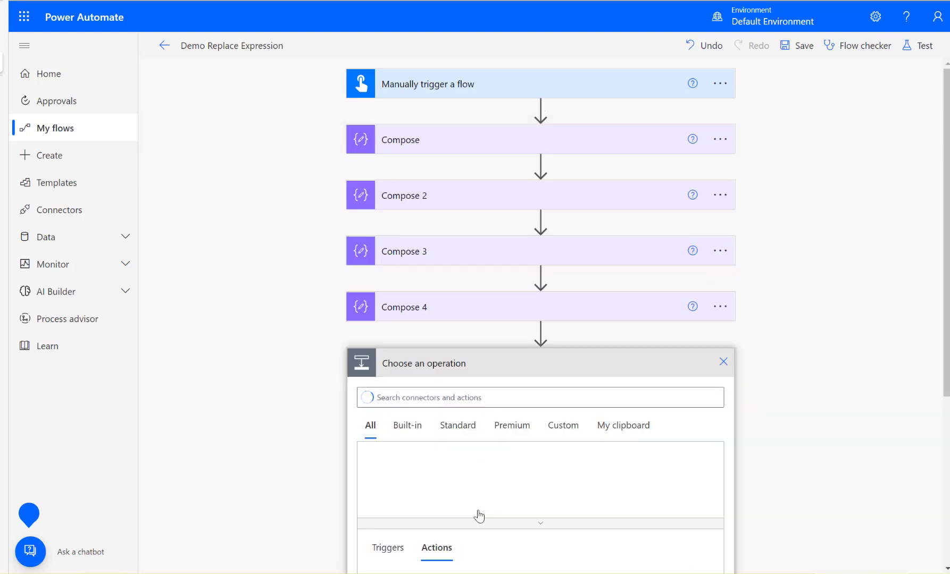
type("compose")
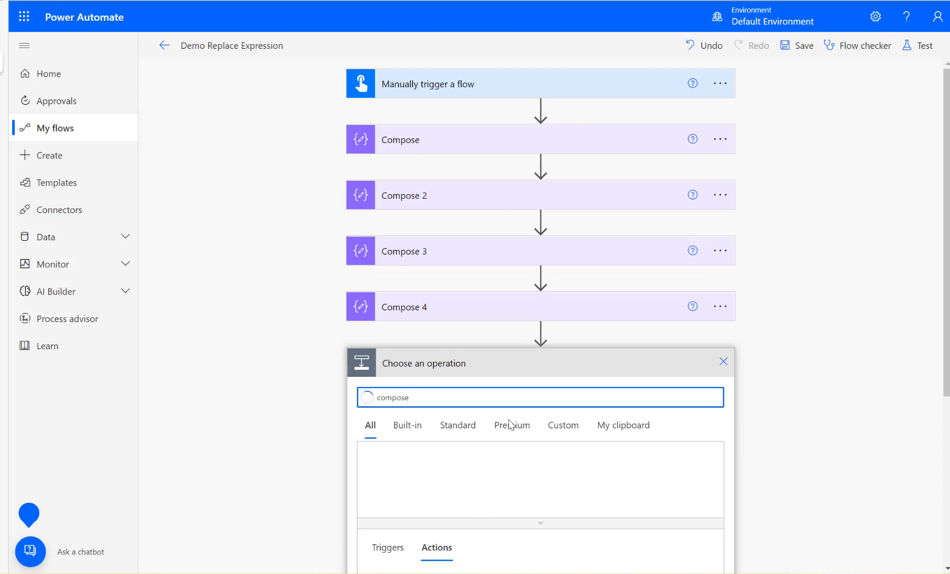
scroll(554, 410, "down", 3)
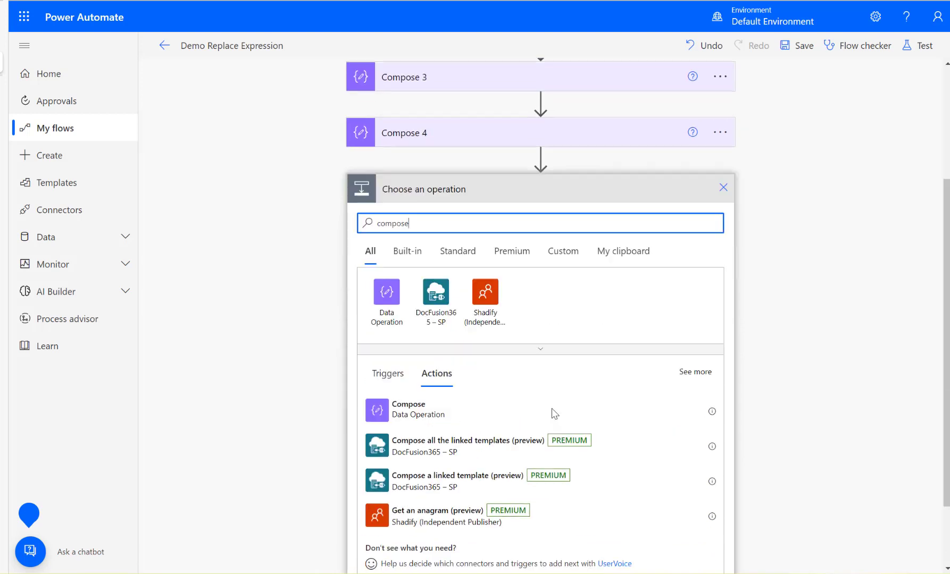
left_click(440, 415)
left_click(495, 391)
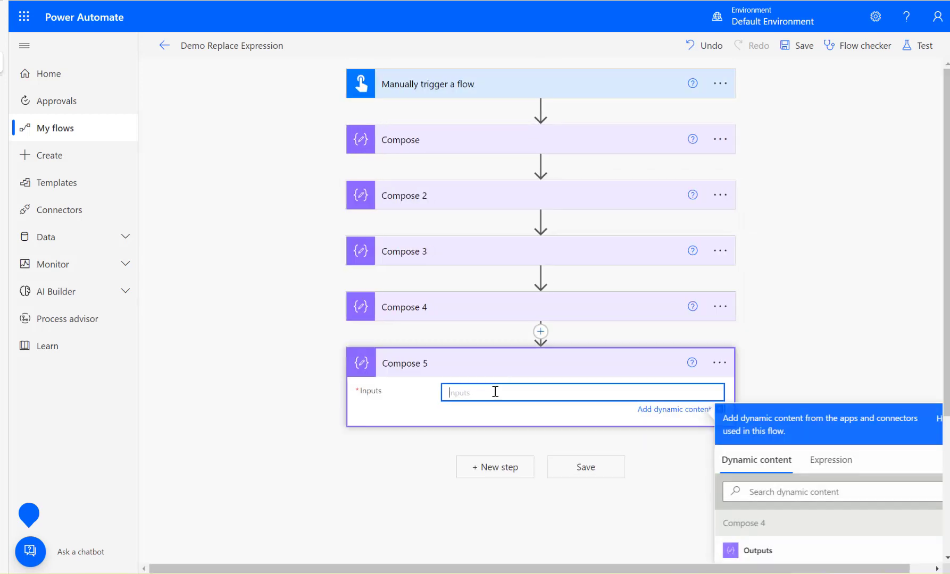
Step: Set Compose 5's Inputs to the expression trim(outputs('Compose_4'))
left_click(827, 469)
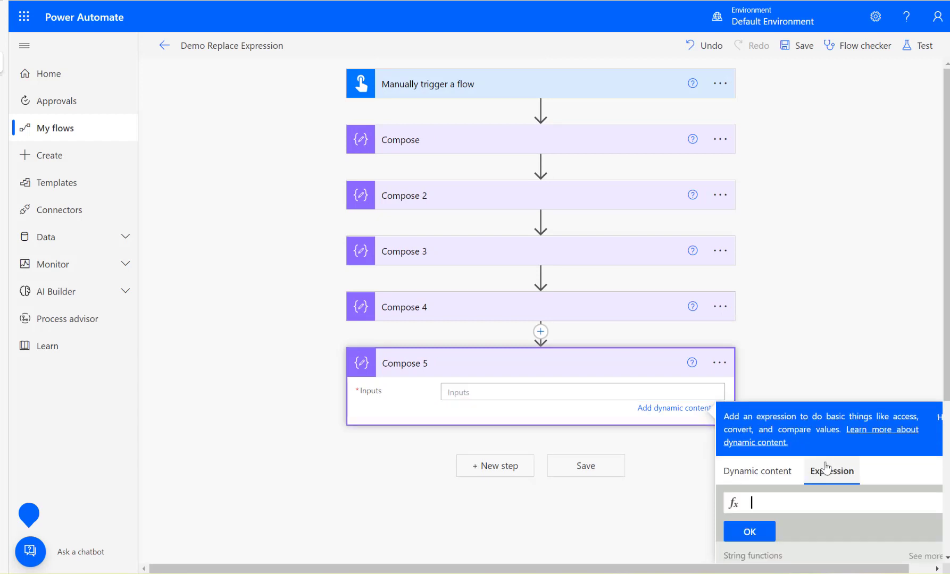
type("re")
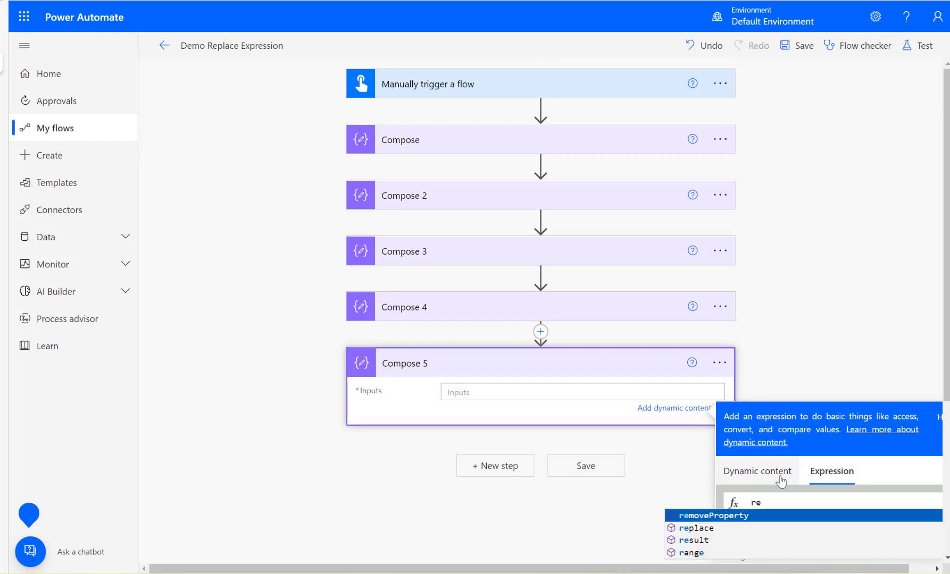
key("Down")
key("BackSpace")
key("BackSpace")
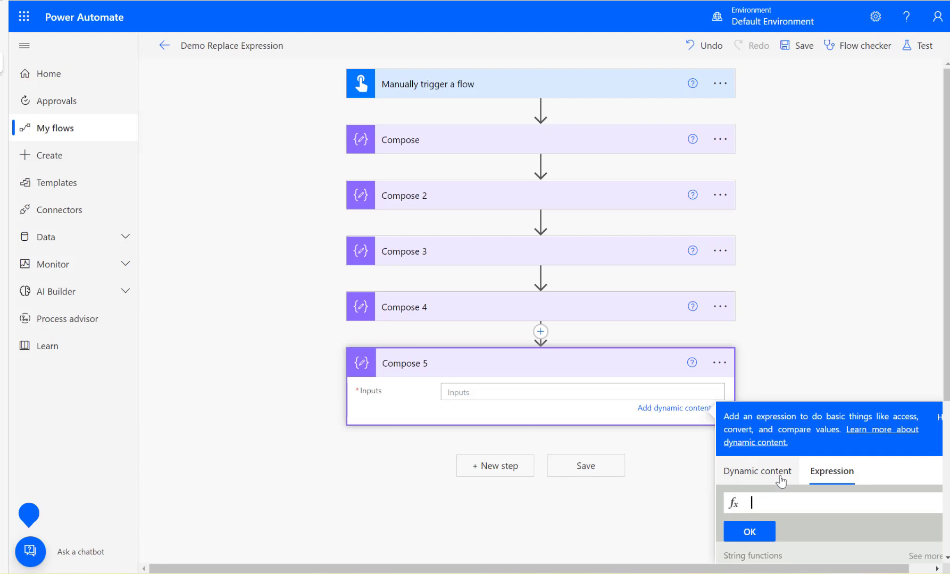
type("trim")
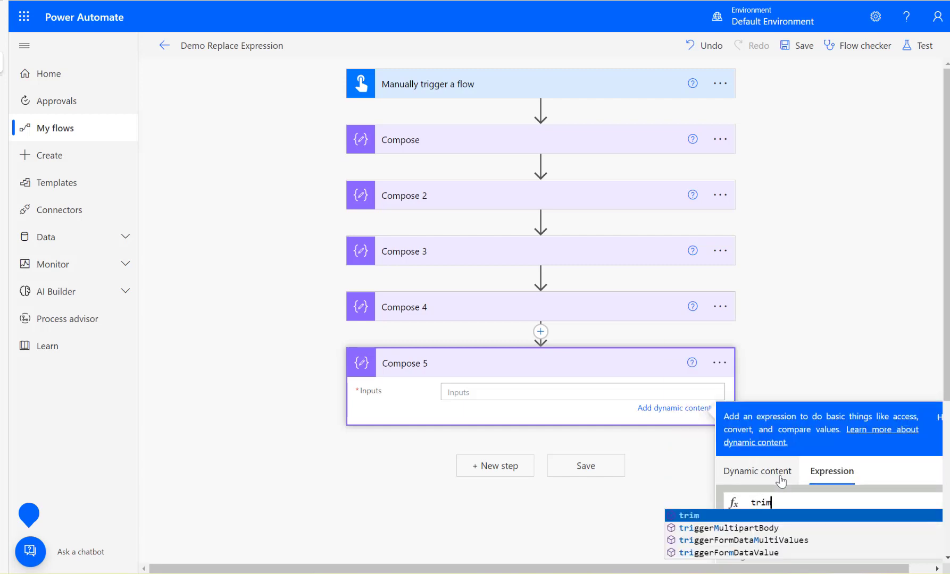
type("(")
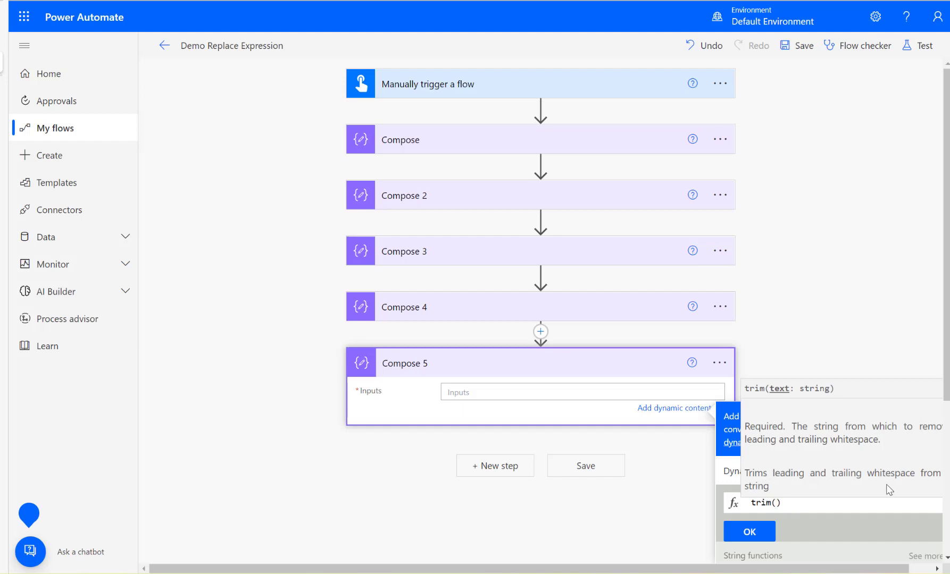
left_click(733, 471)
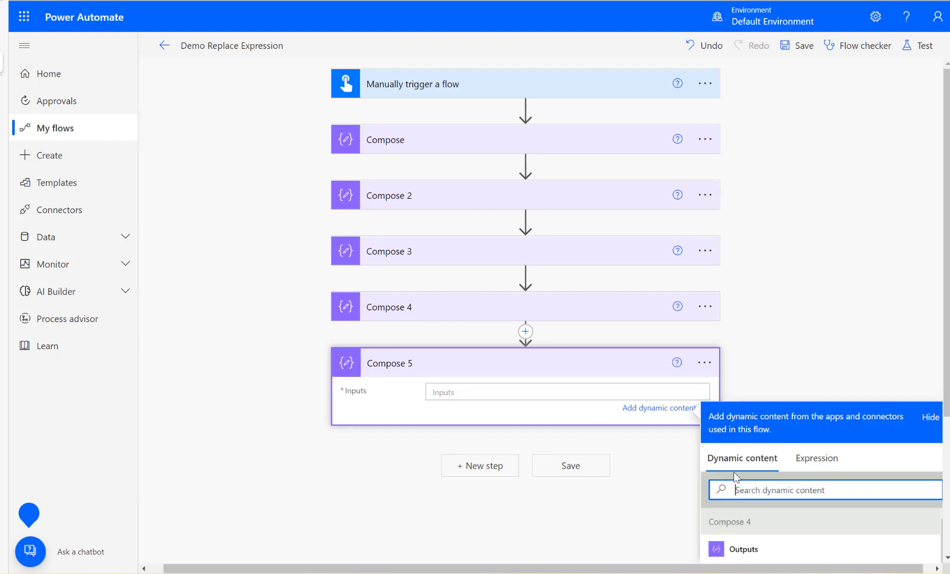
left_click(802, 461)
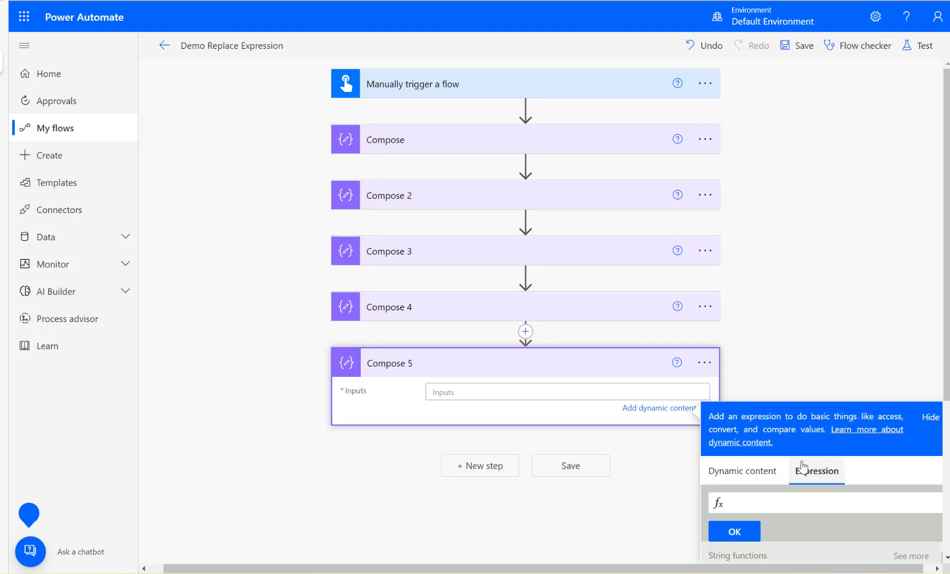
type("trim()")
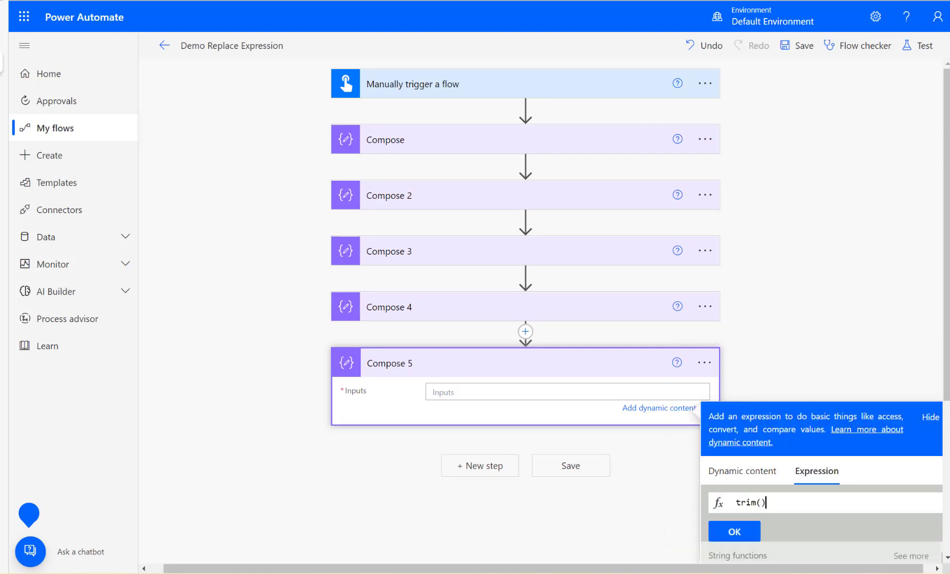
scroll(838, 509, "down", 2)
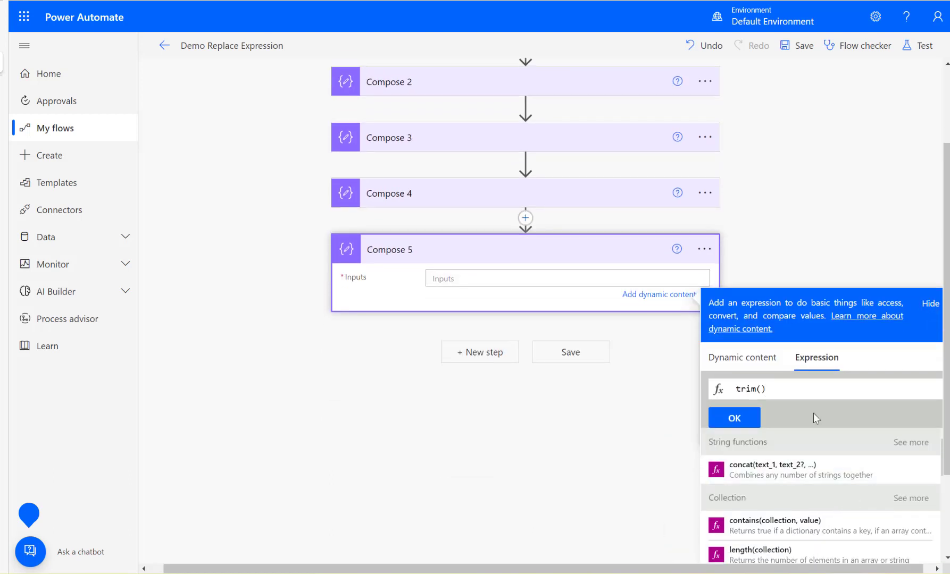
left_click(743, 357)
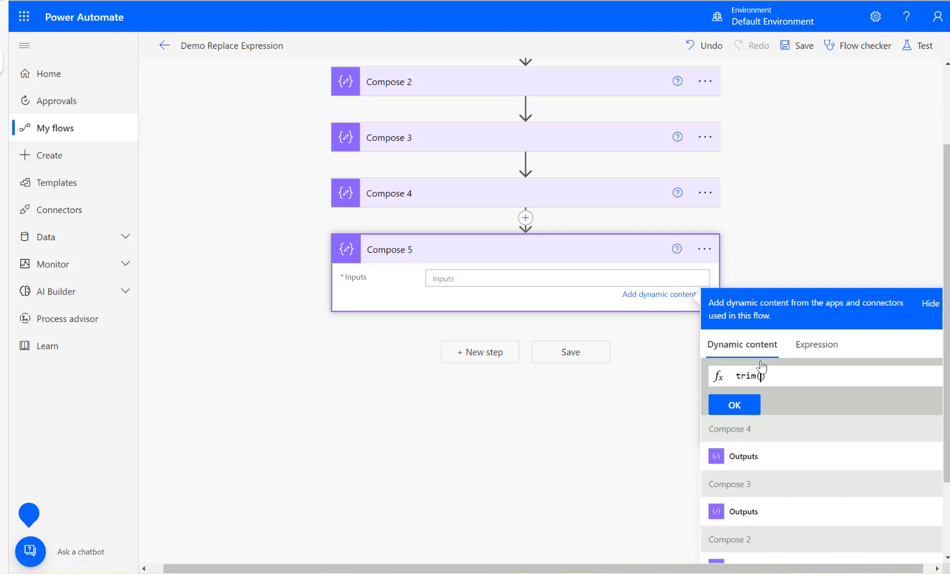
left_click(734, 457)
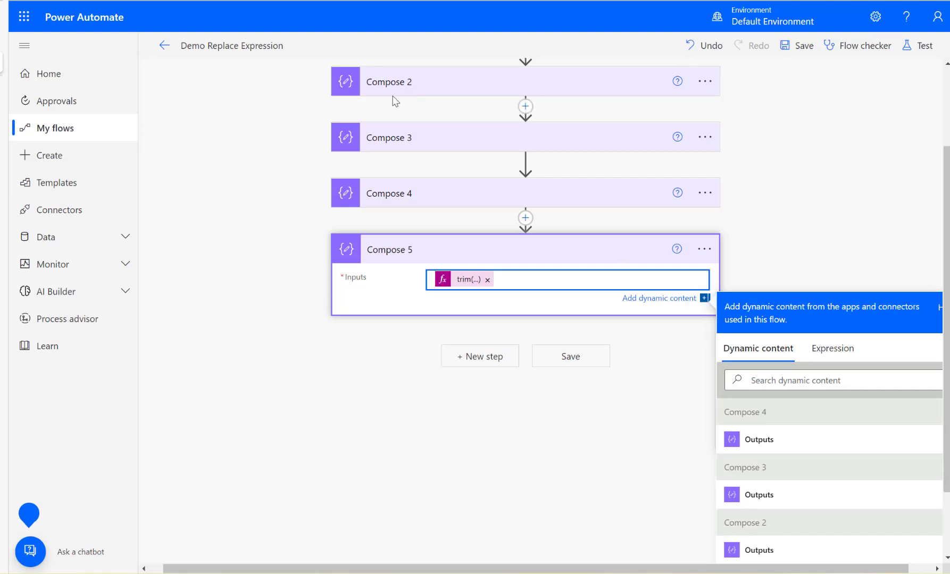
scroll(394, 101, "up", 2)
left_click(423, 142)
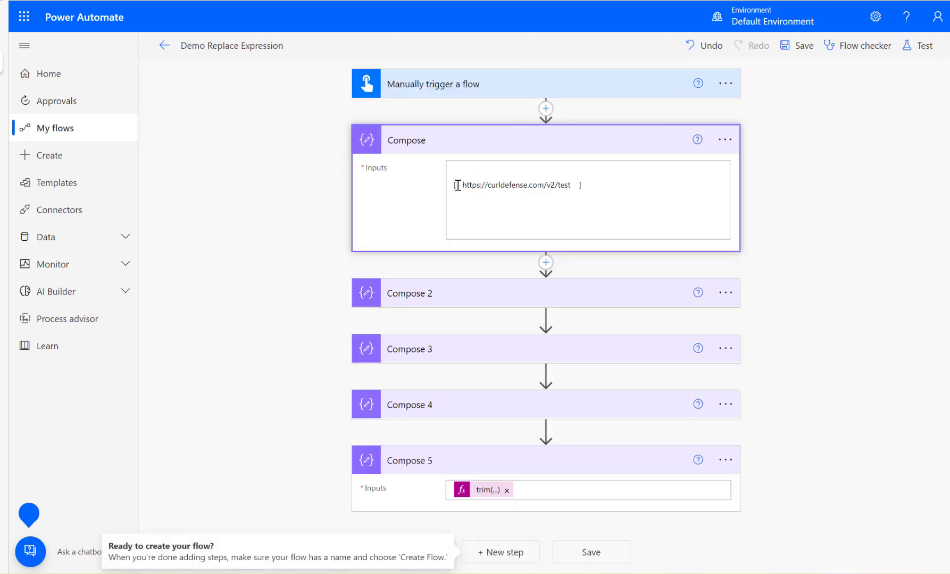
left_click(576, 183)
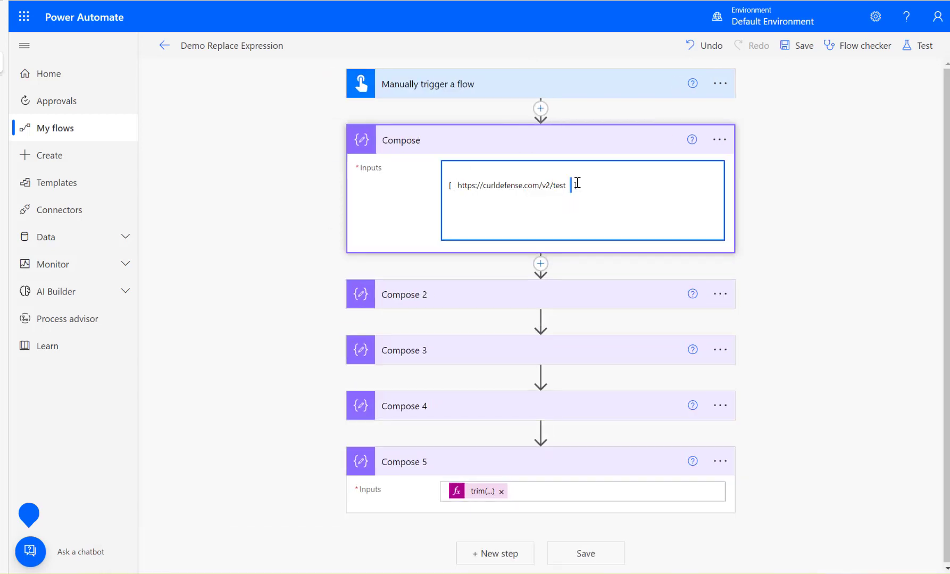
left_click(916, 46)
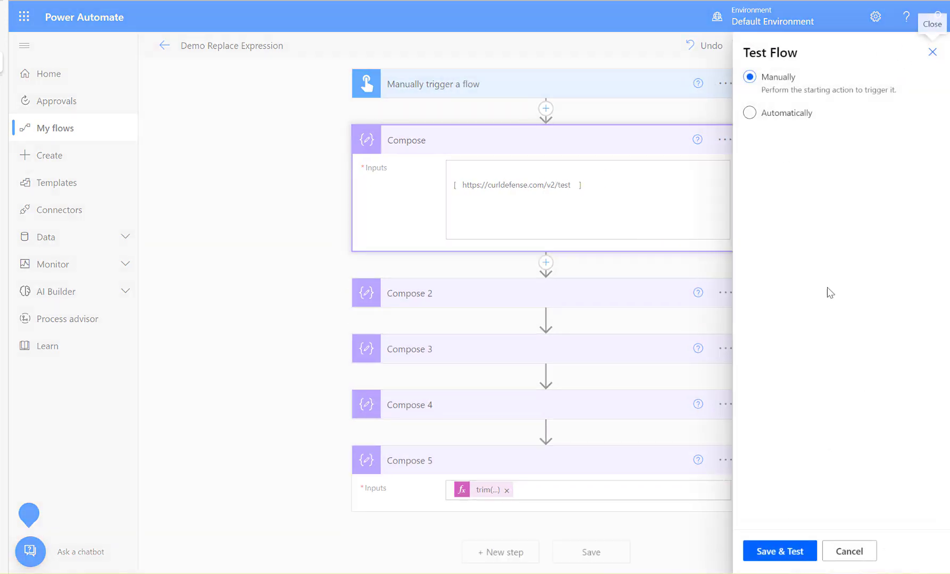
left_click(784, 553)
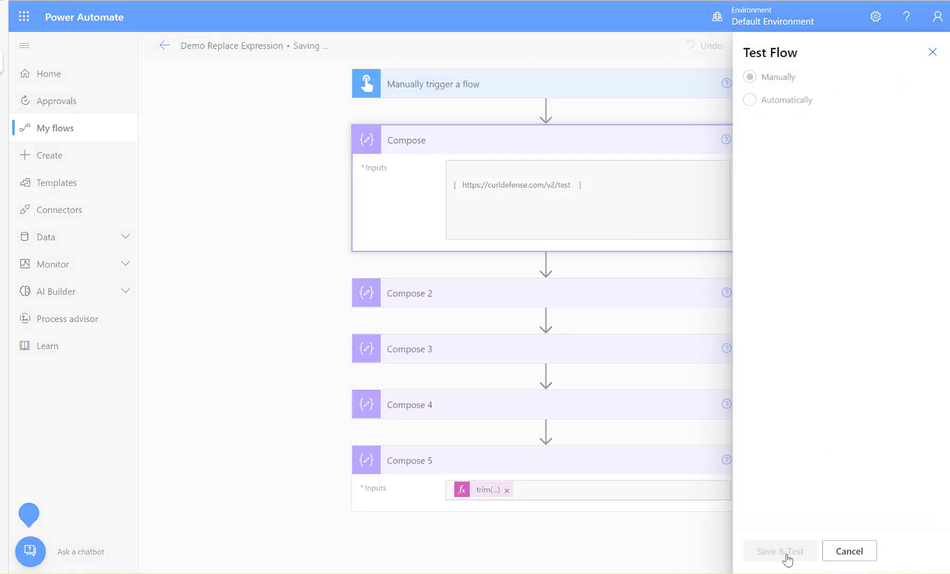
left_click(786, 555)
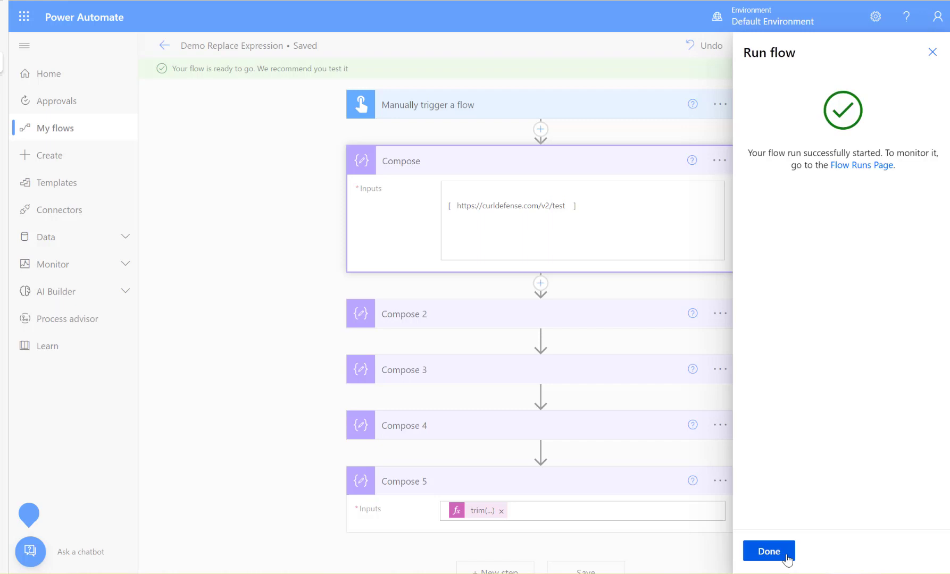
left_click(769, 552)
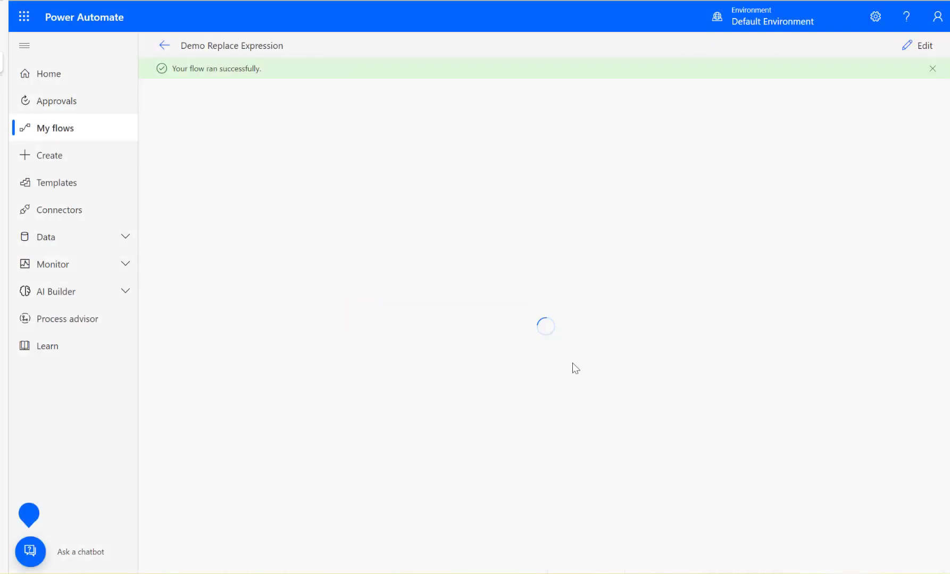
left_click(515, 392)
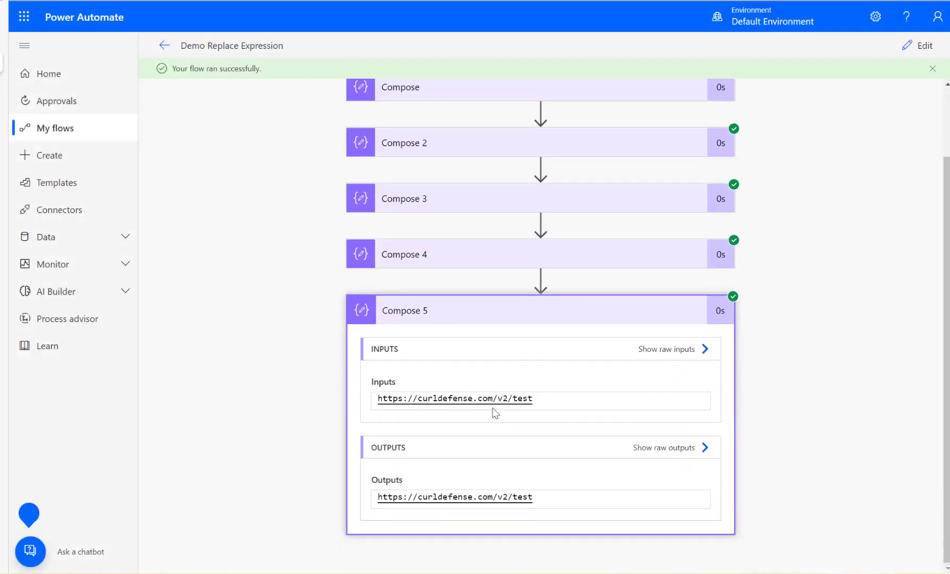
left_click(921, 49)
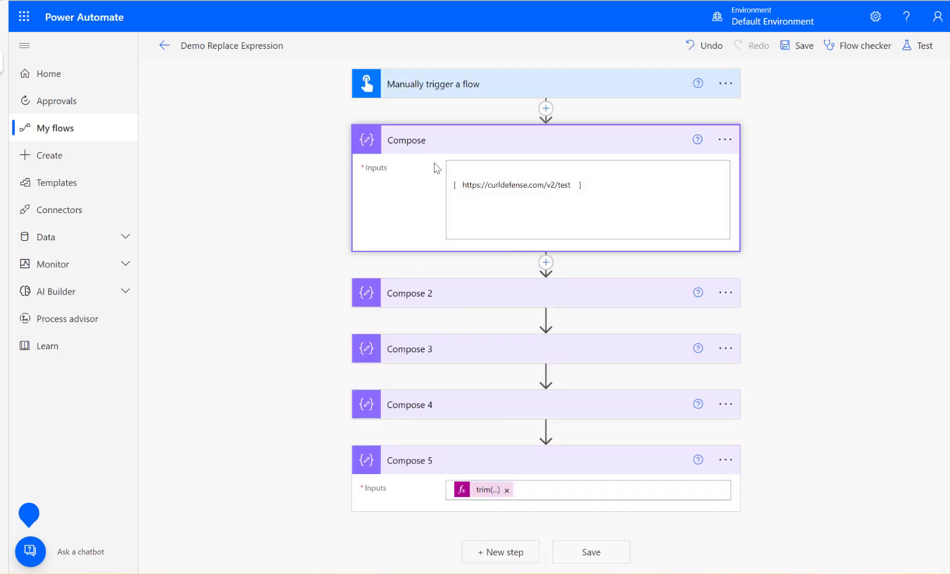
Step: Expand Compose 2 and Compose 3 to show their inputs
left_click(466, 301)
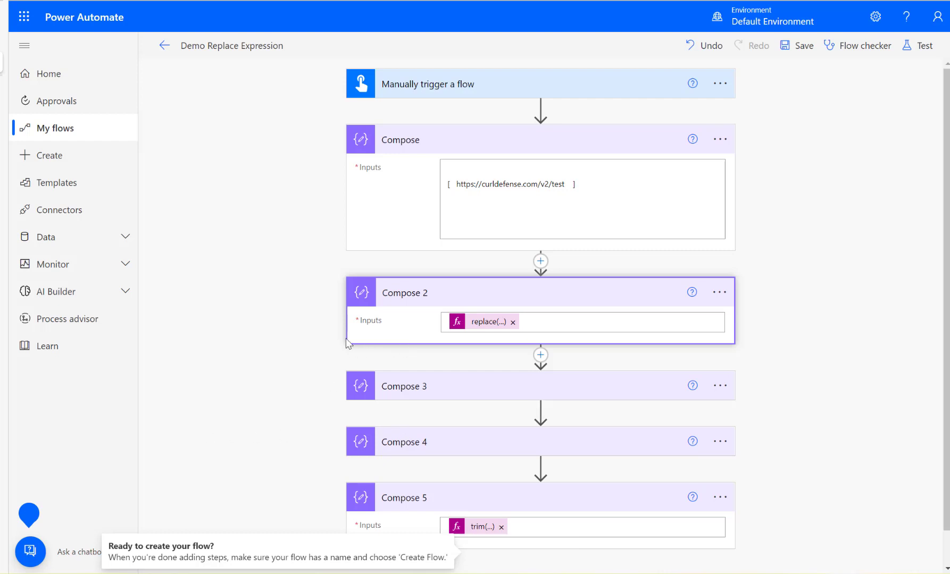
scroll(476, 255, "down", 1)
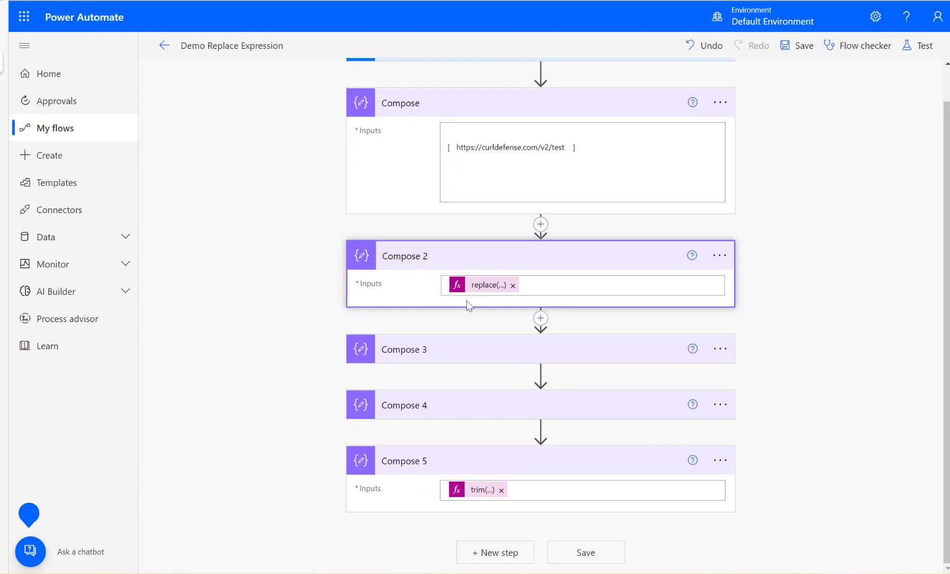
left_click(460, 350)
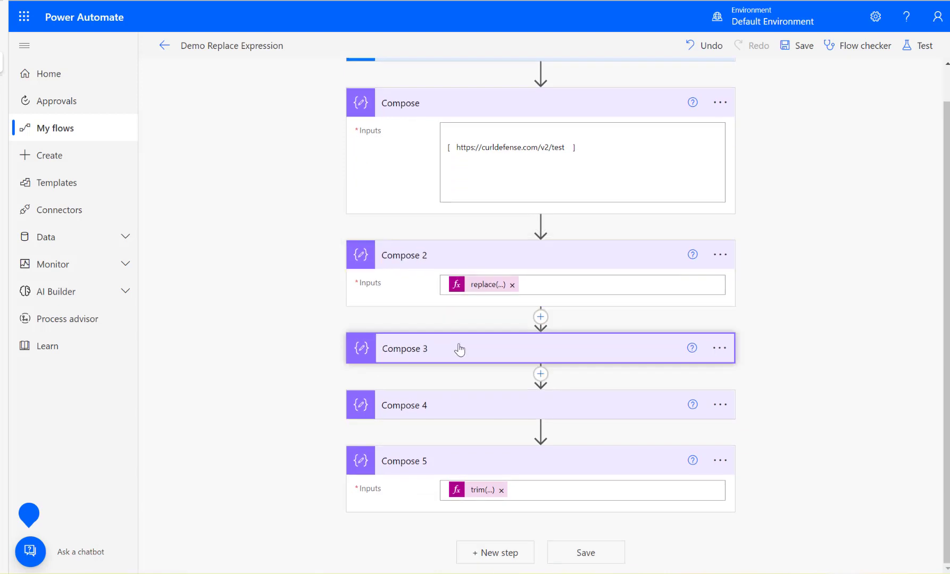
Step: Wrap Compose 2's replace(...) expression in trim( ... ) in the expression editor
left_click(480, 286)
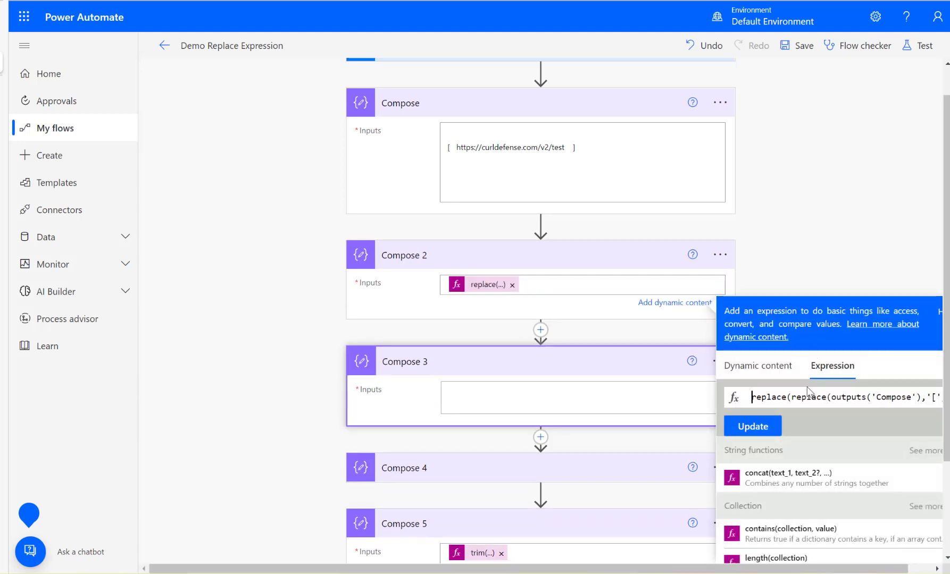
type("replace(")
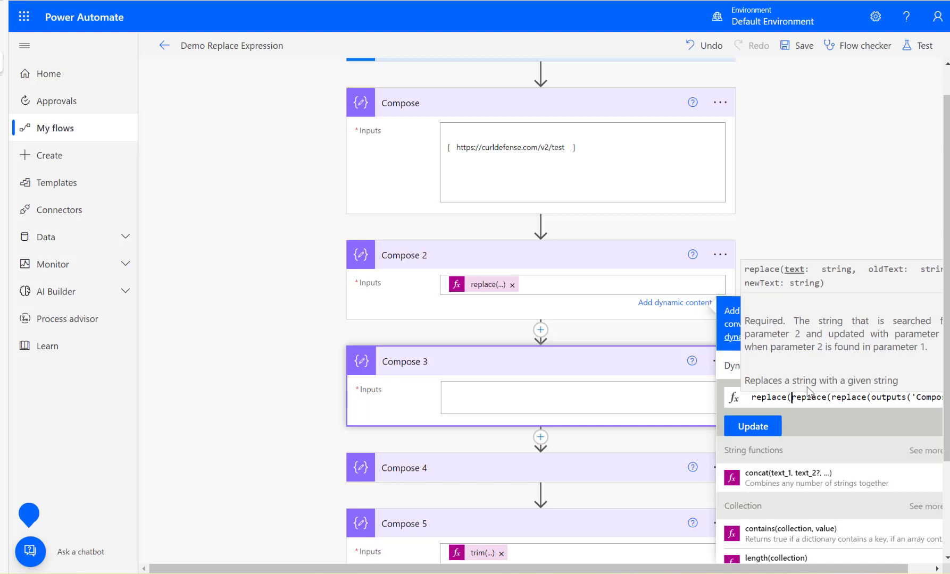
key("BackSpace")
key("BackSpace")
key("BackSpace")
key("BackSpace")
key("BackSpace")
key("BackSpace")
key("BackSpace")
key("BackSpace")
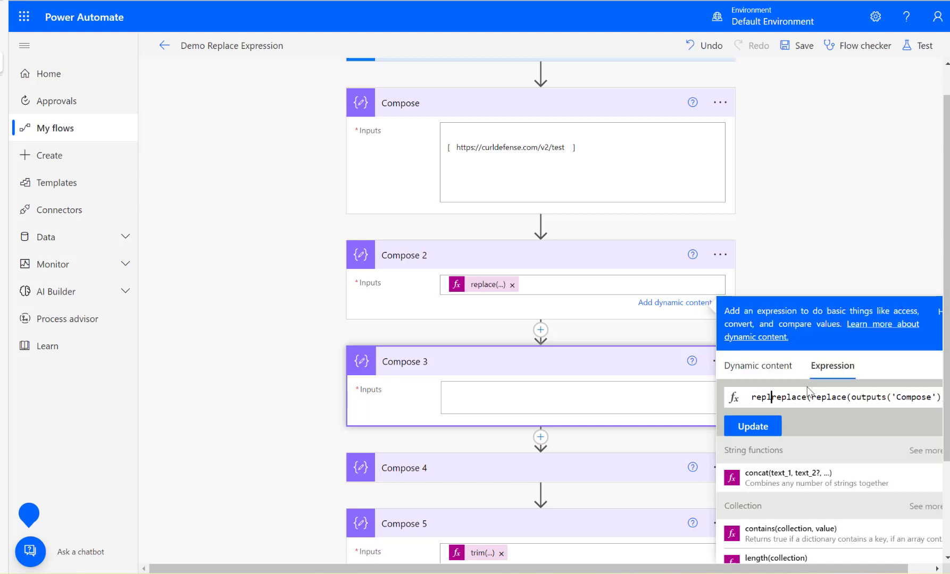
type("trim(")
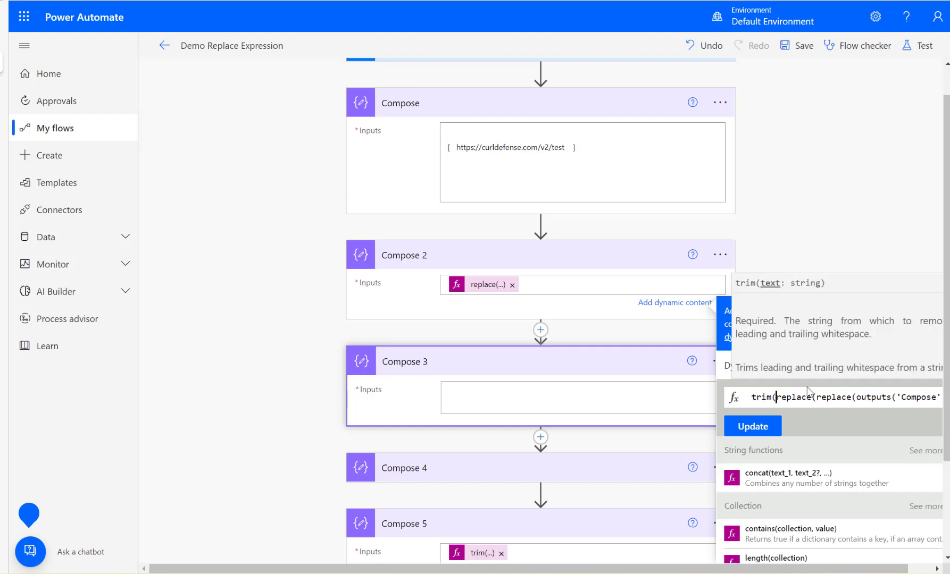
key("Right")
key("Right")
key("Right")
key("Right")
key("Right")
key("Right")
key("Right")
key("Right")
key("Right")
key("Right")
key("Right")
key("Right")
key("Right")
key("Right")
key("Right")
key("Right")
key("Right")
key("Right")
key("Right")
key("Right")
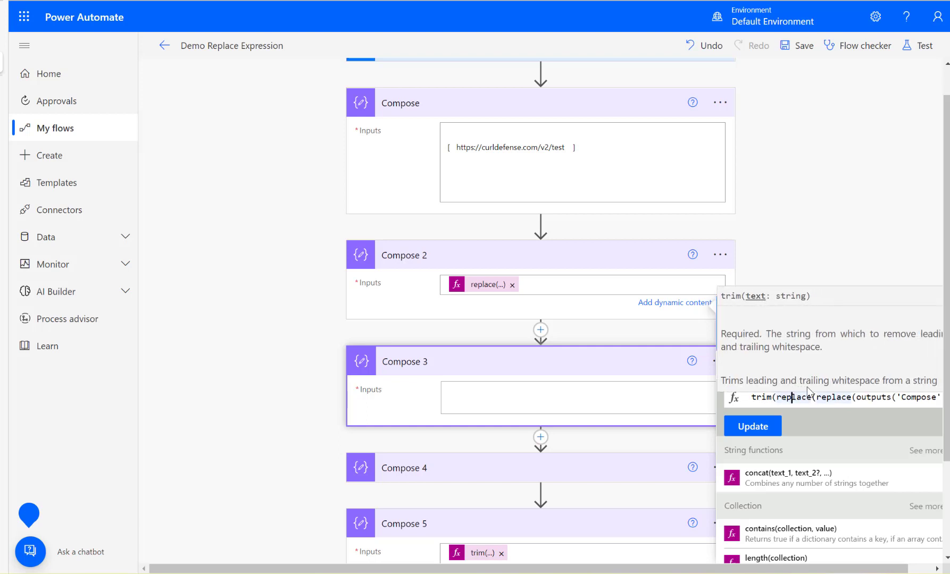
key("Right")
key("Right")
key("Right")
key("Right")
key("Right")
key("Right")
key("Right")
key("Right")
key("Right")
key("Right")
key("Right")
key("Right")
key("Right")
key("Right")
key("Right")
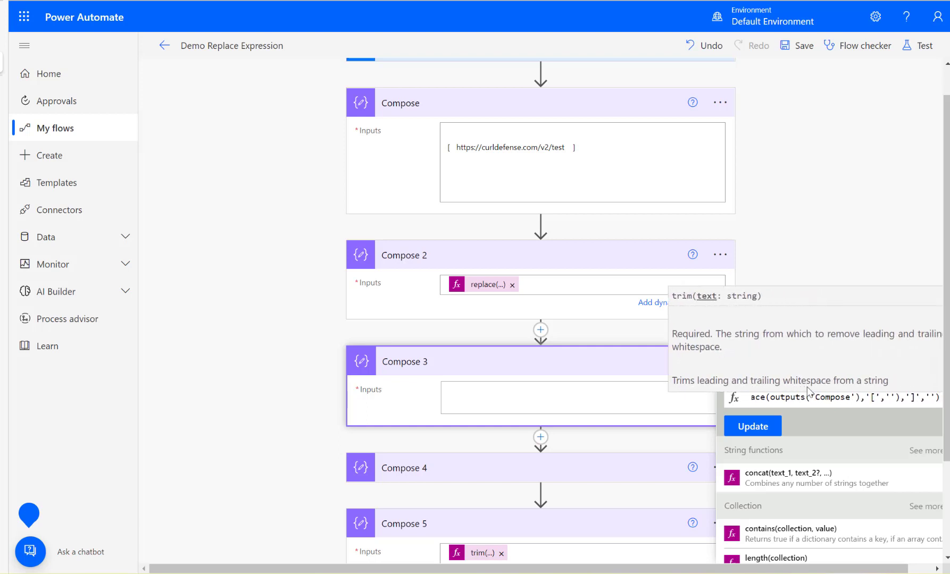
type(")")
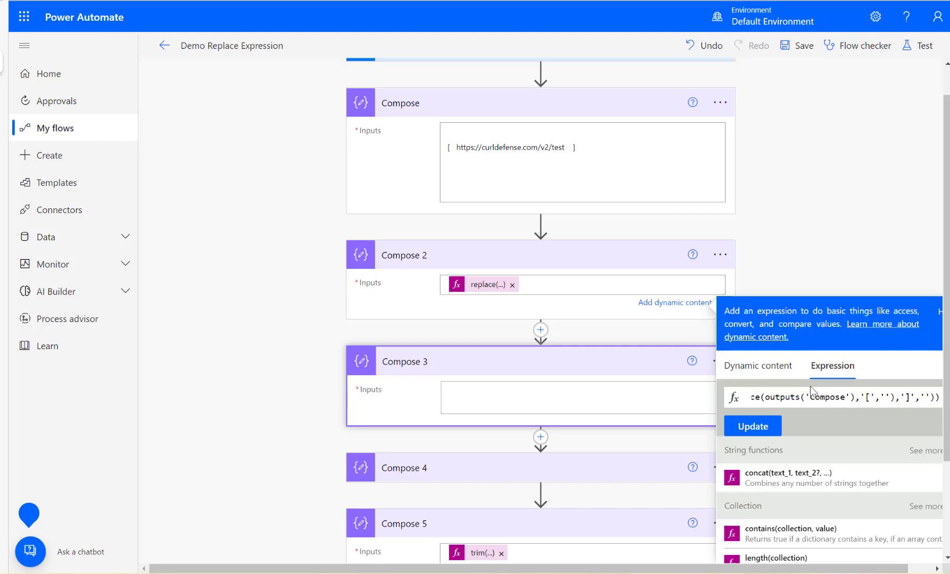
left_click(259, 287)
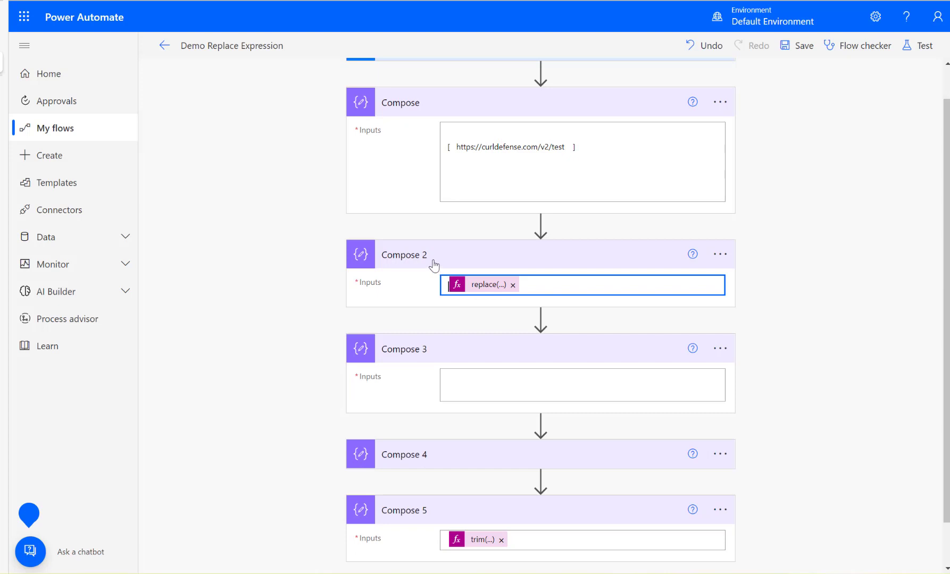